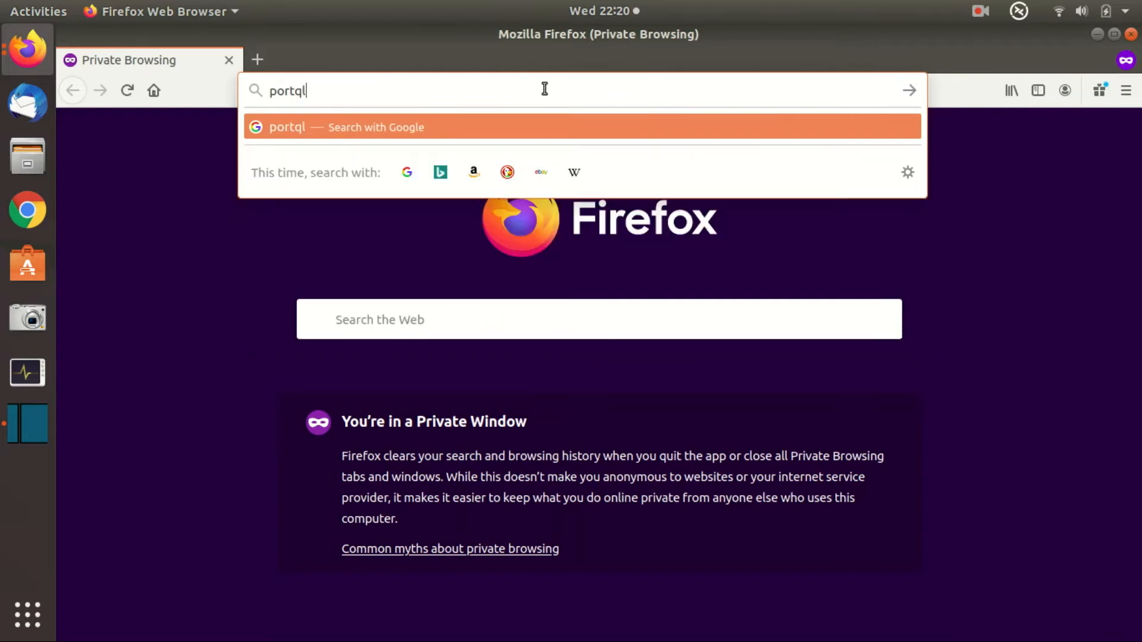
- Load portal.azure.com and open the Virtual machines service from the Azure home page
type("zure.com/")
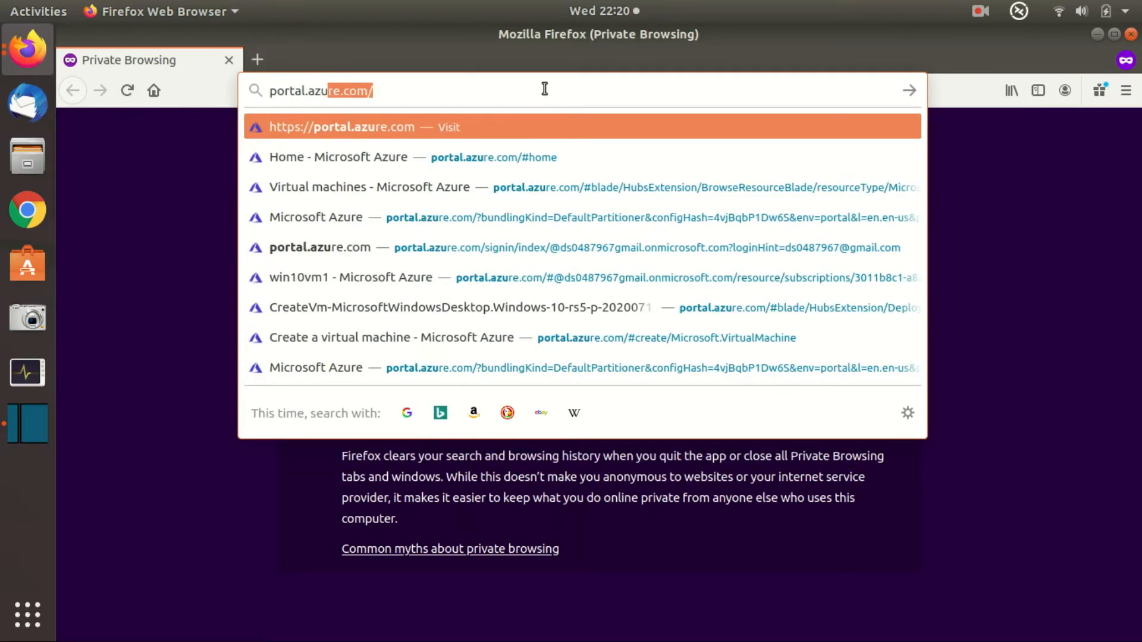
key("Return")
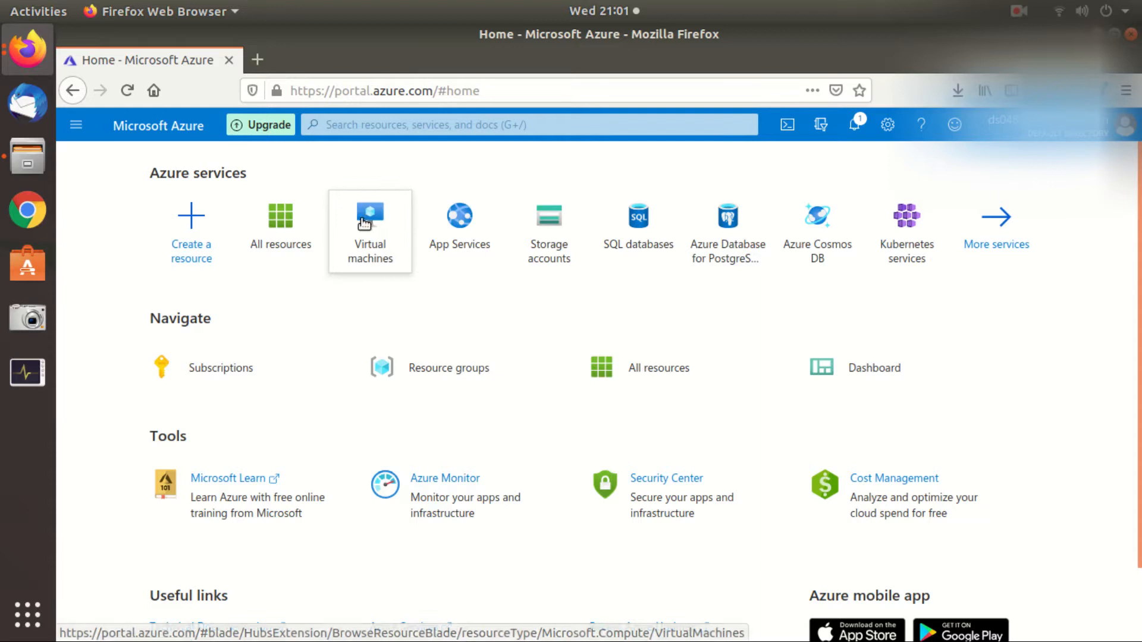
mouse_move(350, 218)
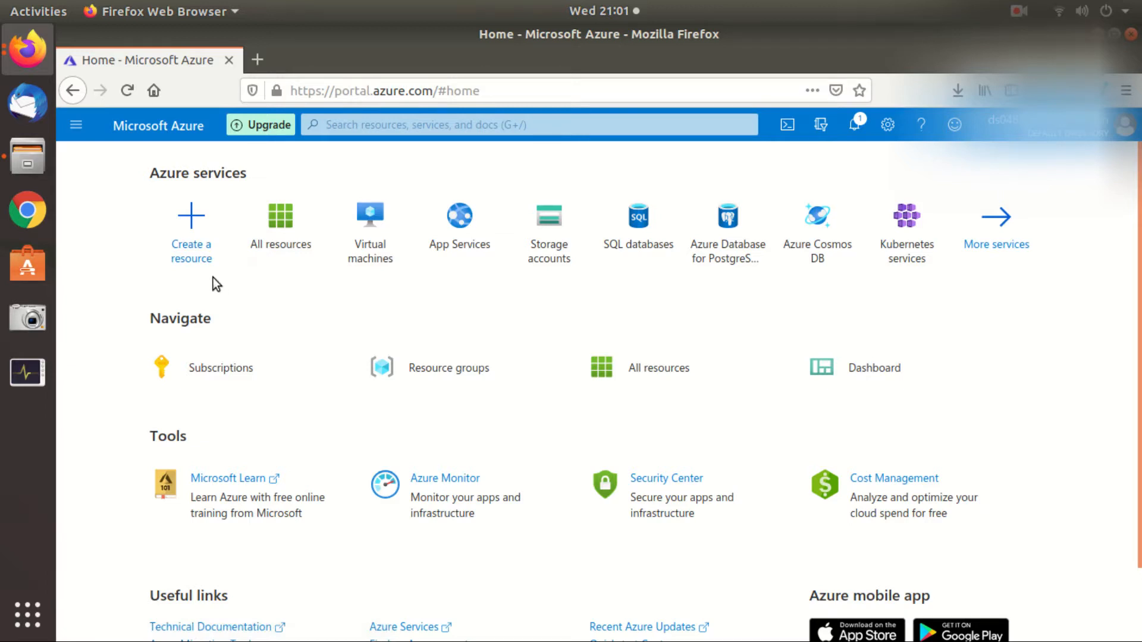
left_click(369, 254)
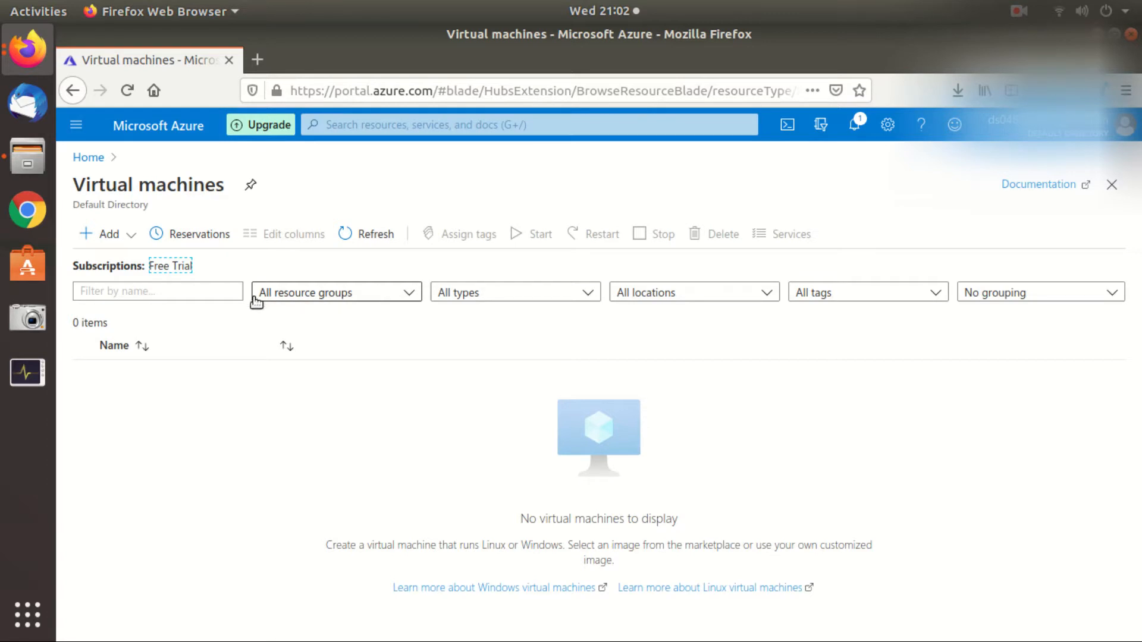
- Start adding a new virtual machine without using a preset configuration
left_click(103, 237)
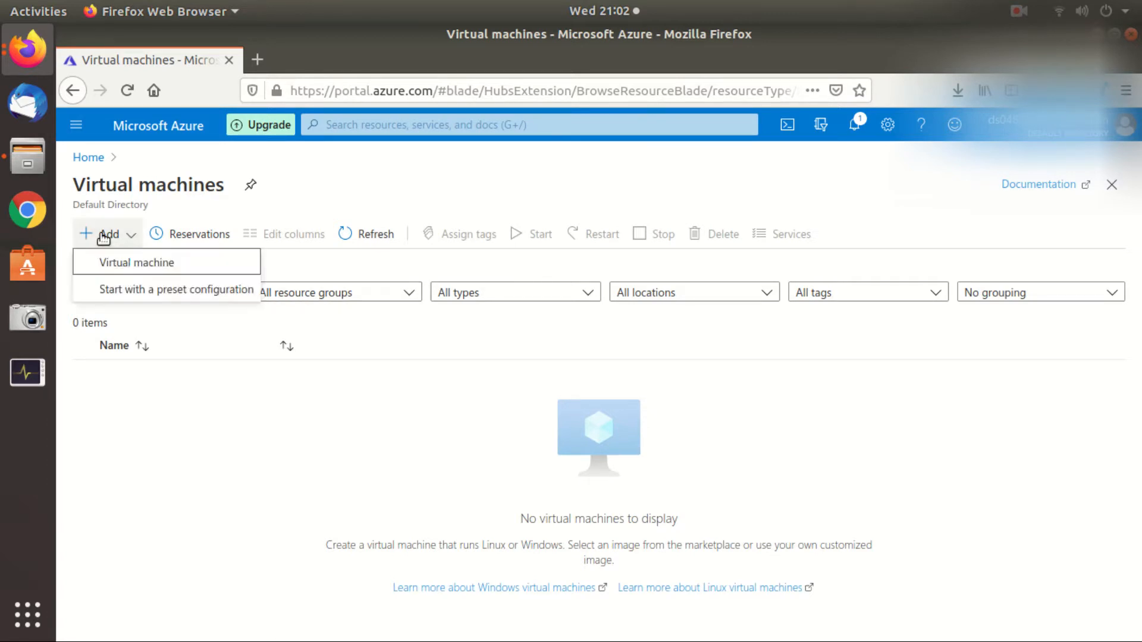
left_click(153, 268)
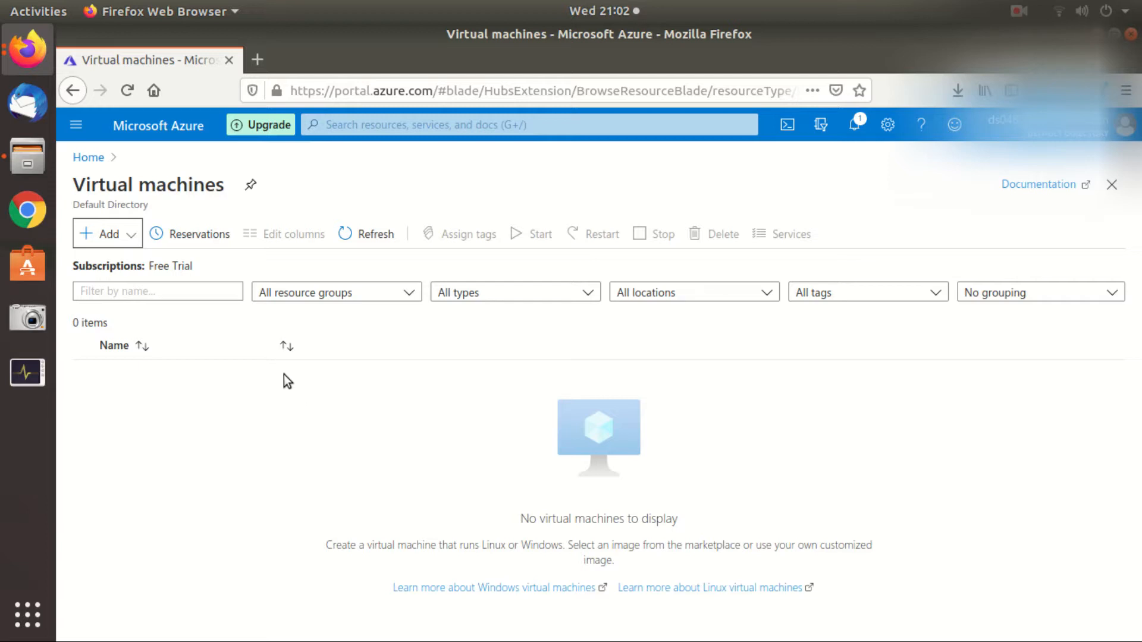
left_click(136, 237)
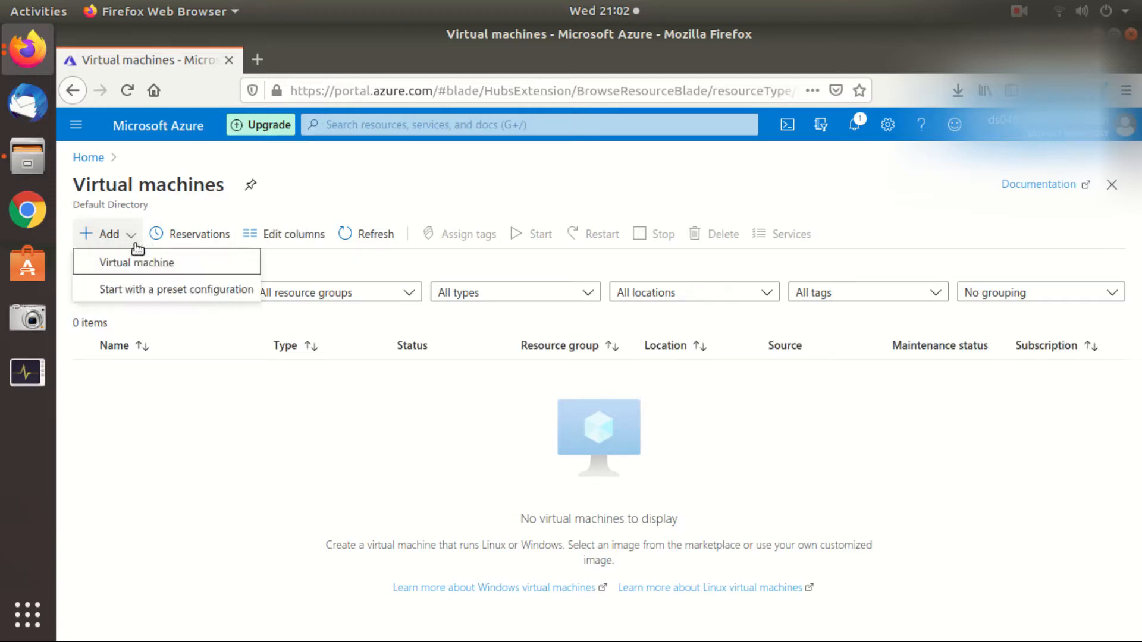
left_click(143, 263)
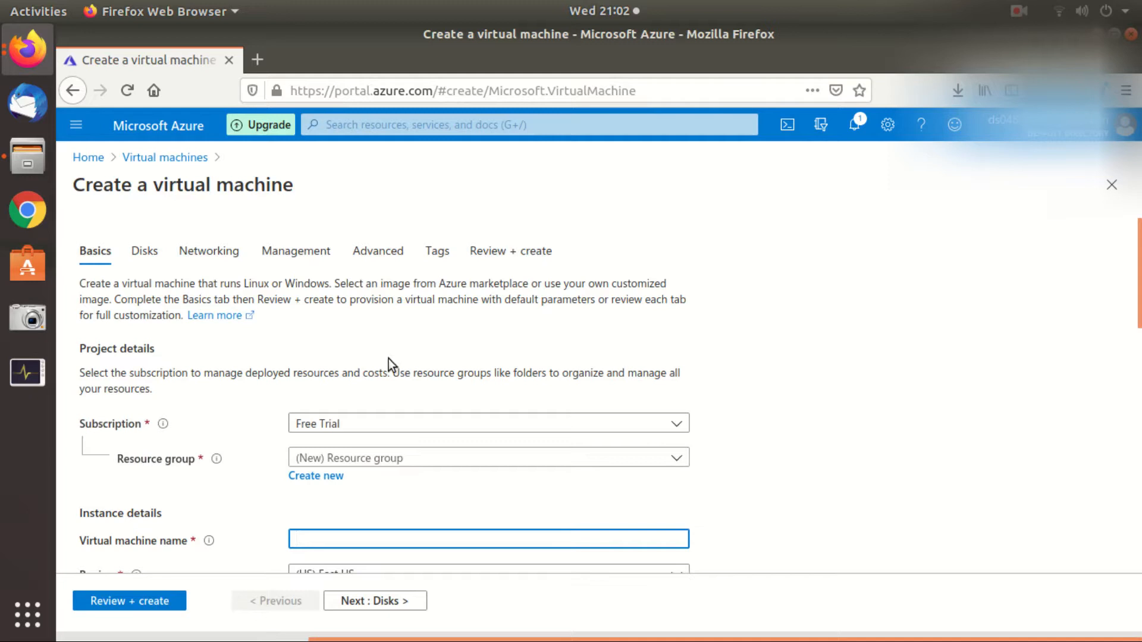
- Read the introductory description of the Create a virtual machine form
left_click_drag(81, 188, 294, 191)
left_click(327, 205)
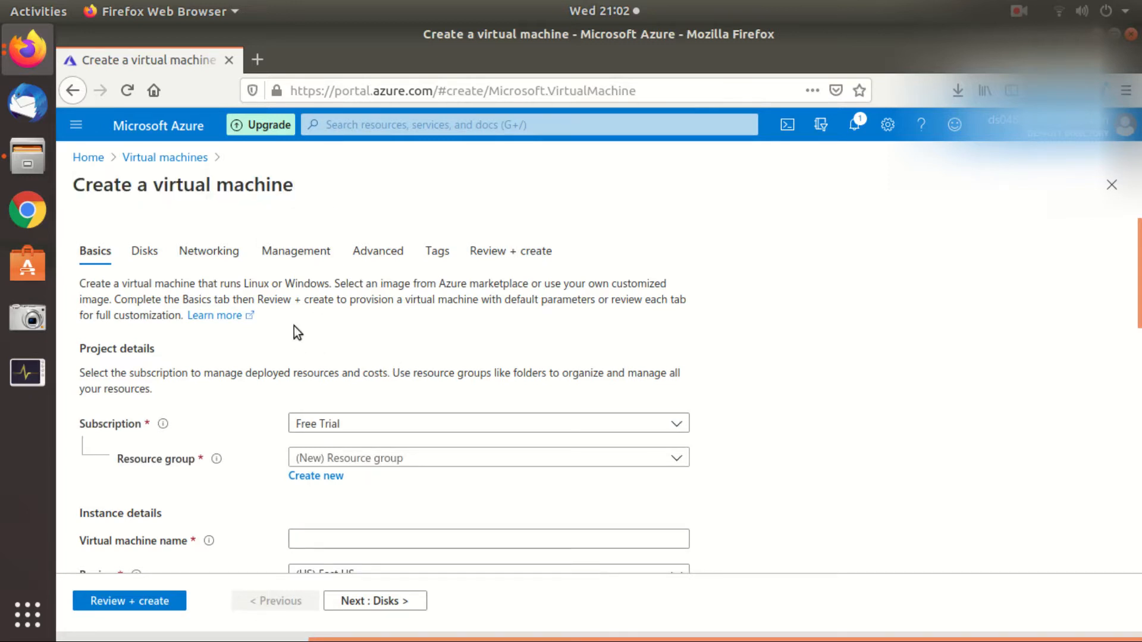
scroll(294, 326, "down", 1)
left_click_drag(310, 236, 663, 236)
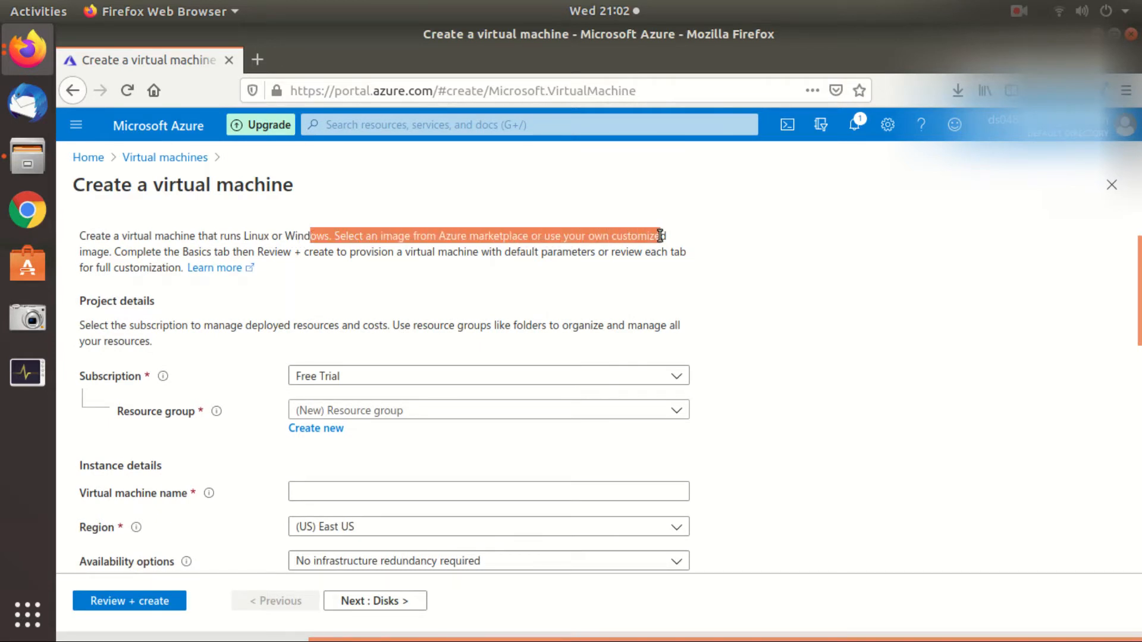
left_click_drag(138, 253, 278, 253)
left_click(311, 289)
- Choose Free Trial as the subscription in the project details
scroll(245, 338, "down", 1)
scroll(245, 338, "down", 1)
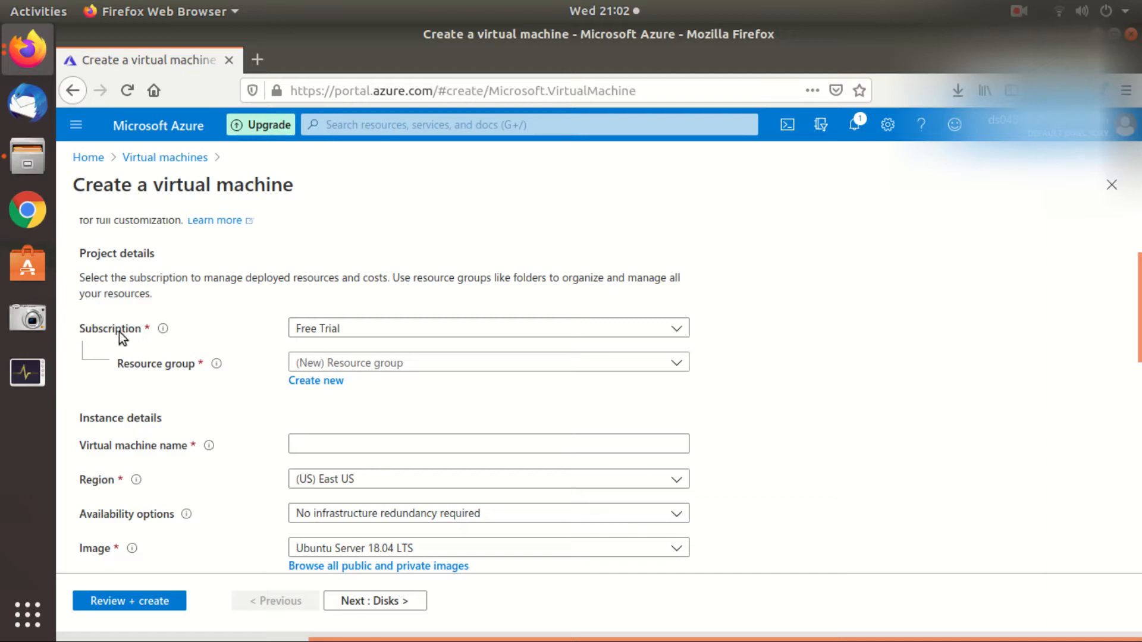
left_click(353, 329)
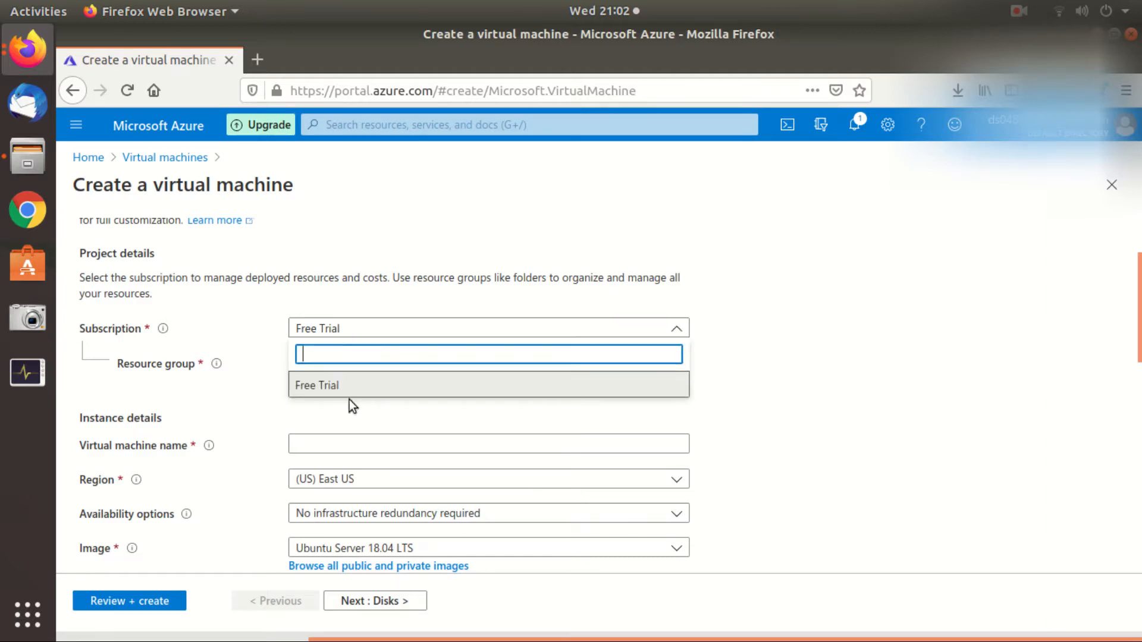
left_click(321, 387)
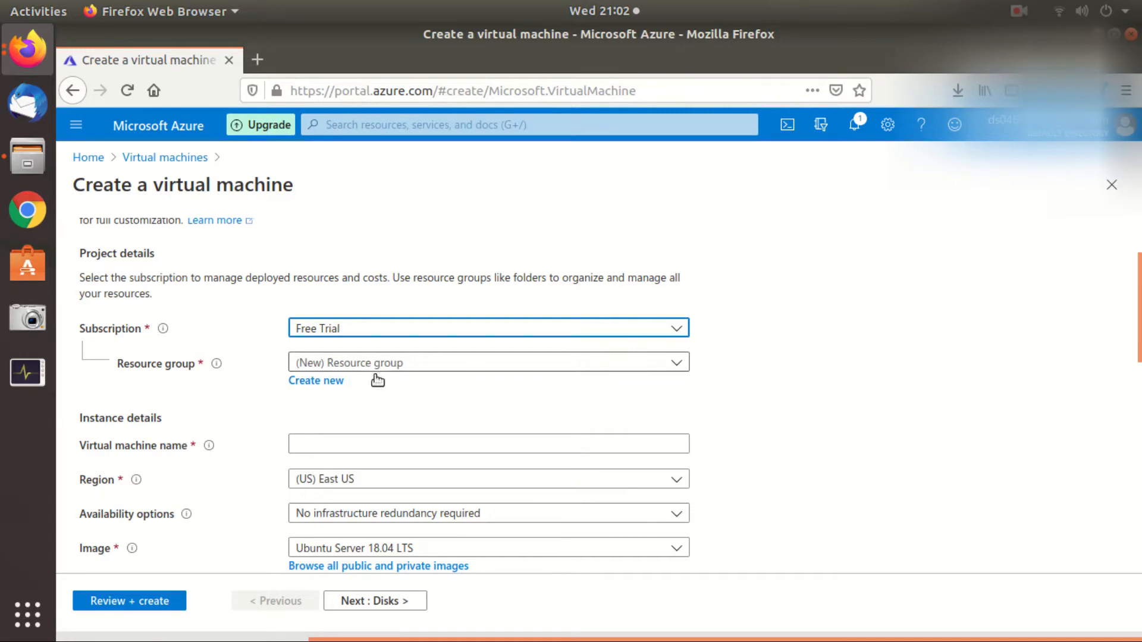
- Name the virtual machine win10vm1 in the instance details
scroll(389, 399, "down", 1)
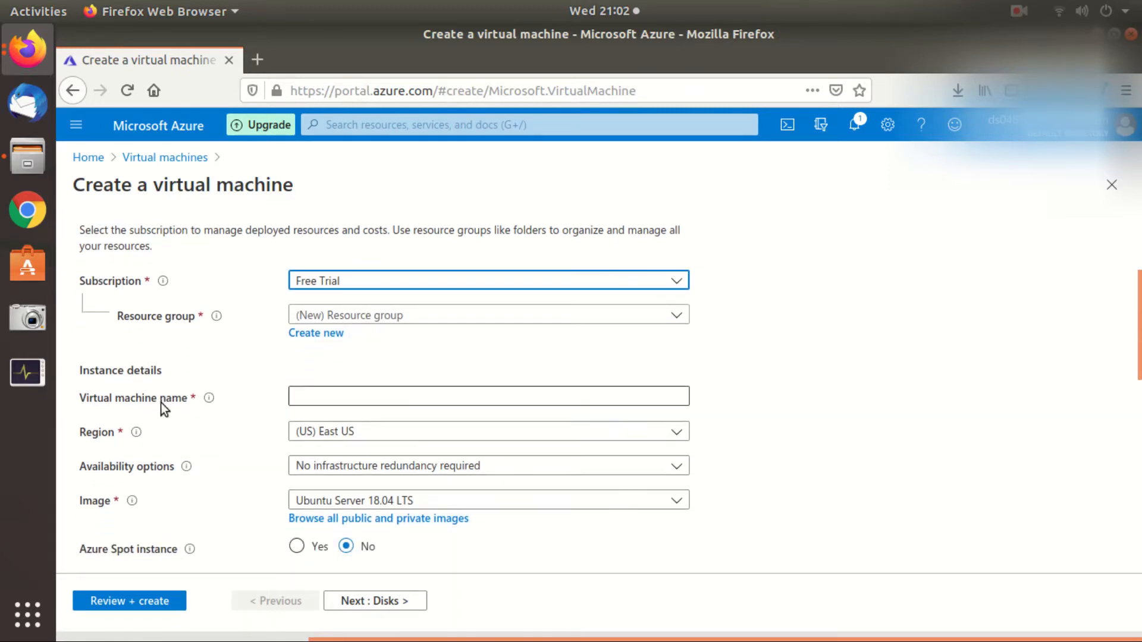
left_click(407, 395)
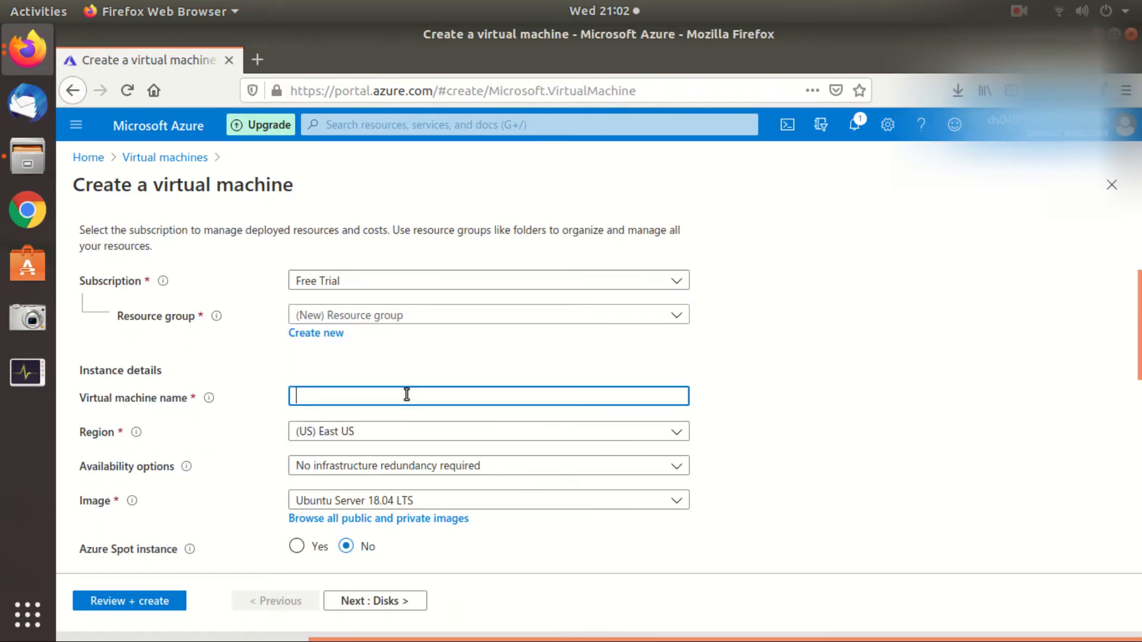
type("win10vm")
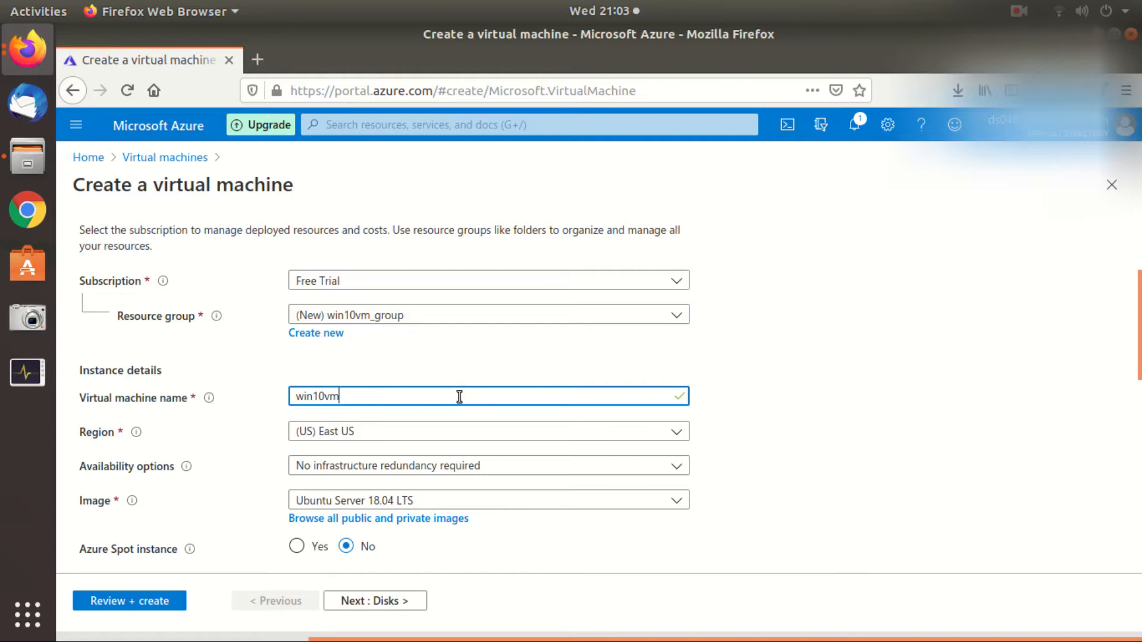
type("1")
- Select the (US) East US region and set the availability options to No infrastructure redundancy required
scroll(442, 417, "down", 2)
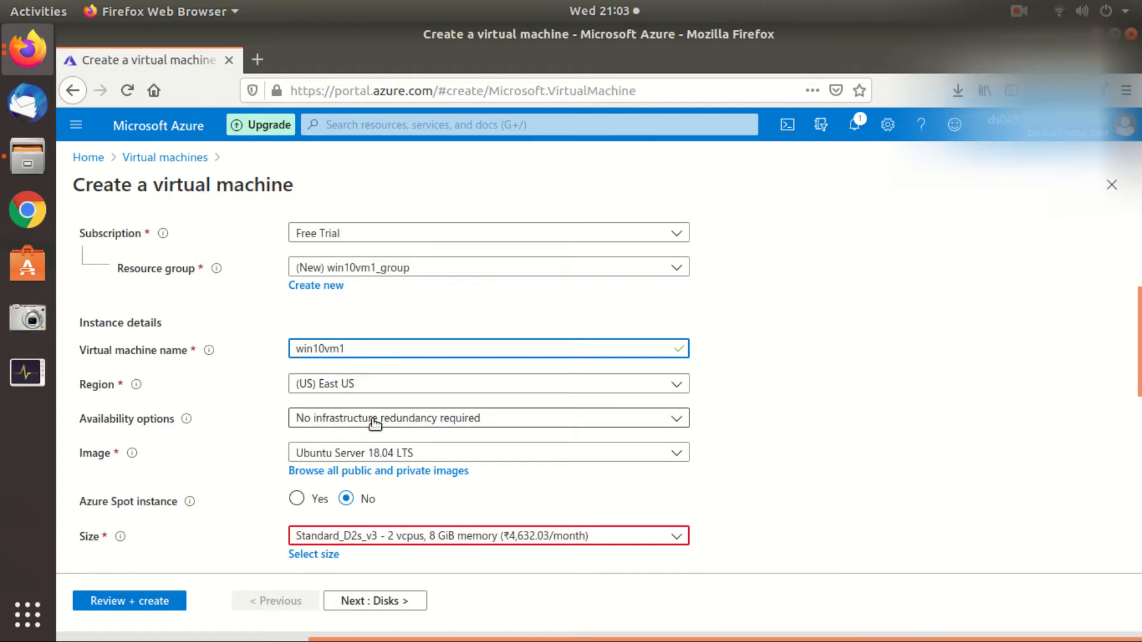
left_click(370, 385)
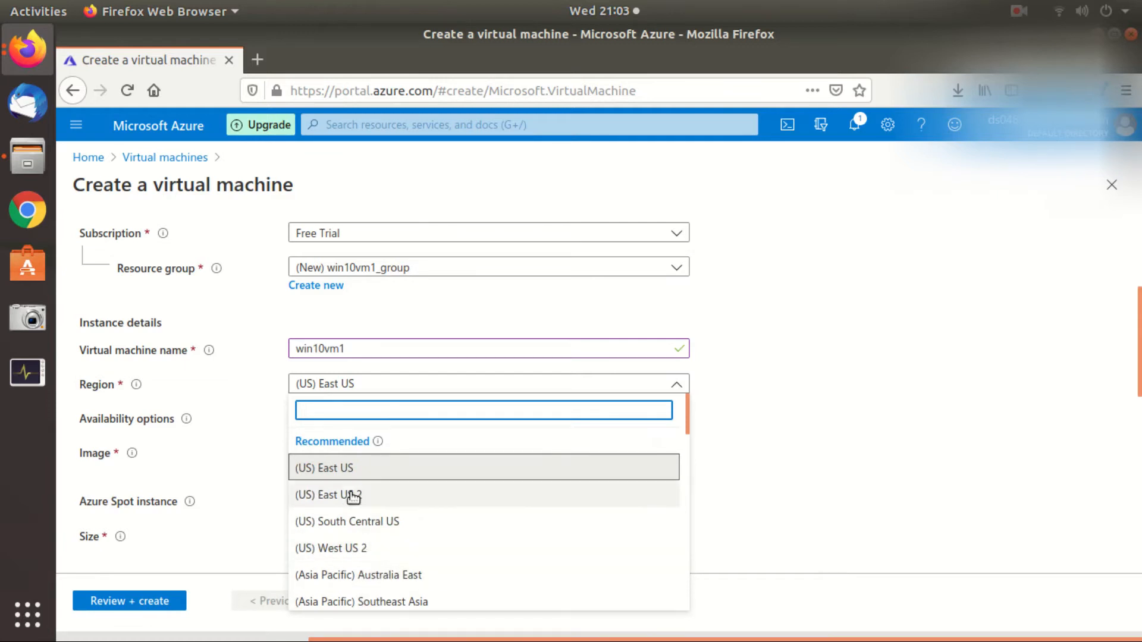
left_click(351, 473)
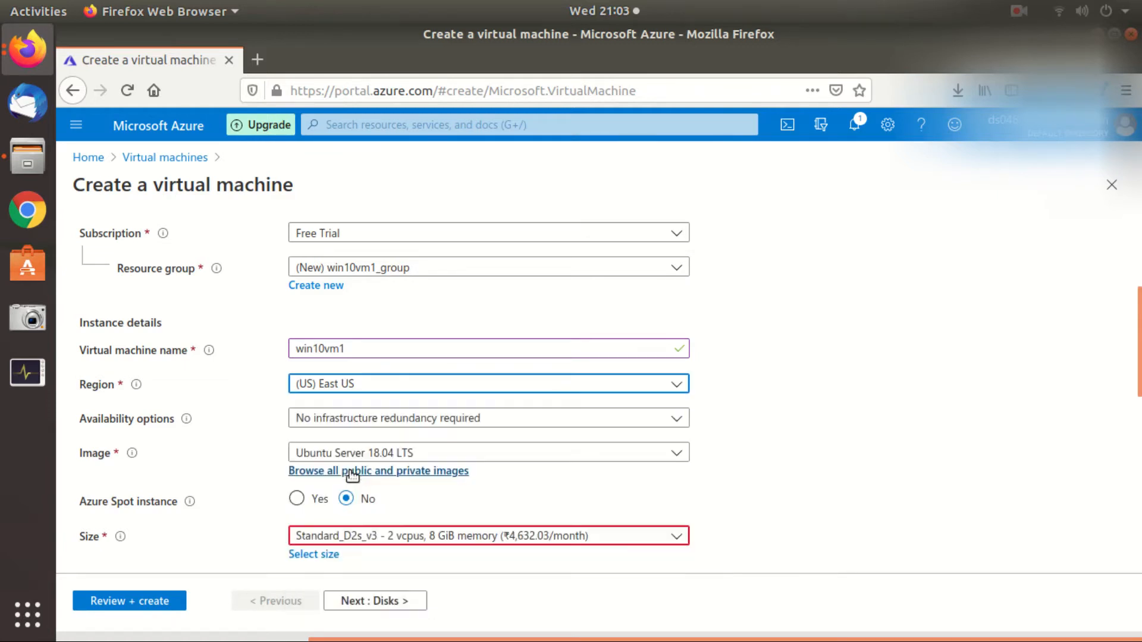
left_click(389, 421)
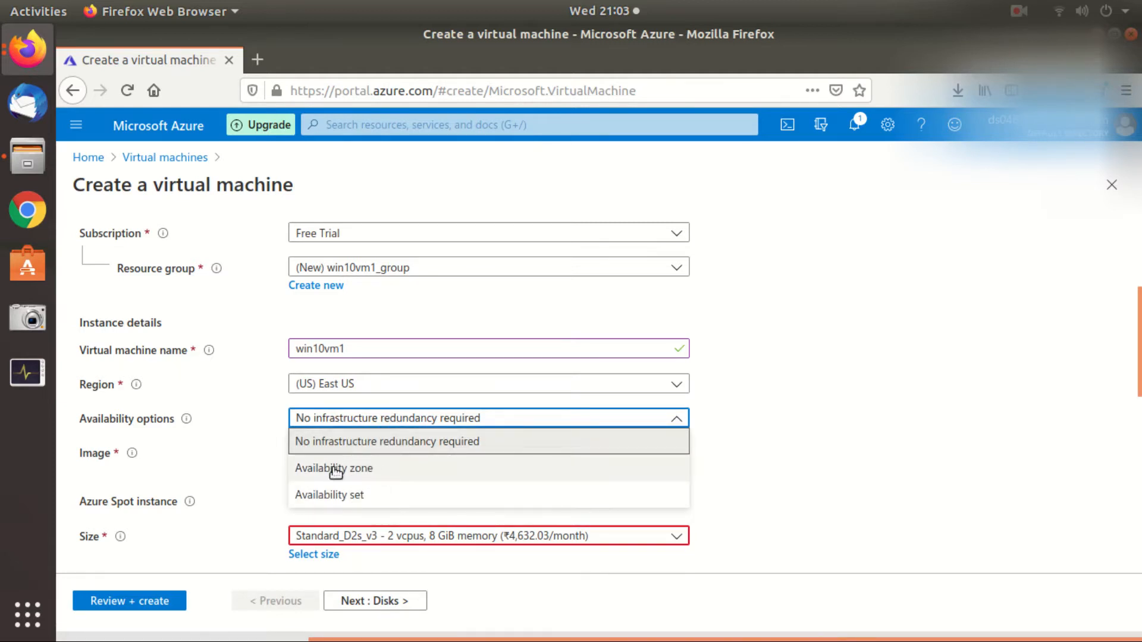
left_click(396, 450)
- Choose Windows 10 Pro, Version 1809 as the virtual machine's image
scroll(482, 469, "down", 2)
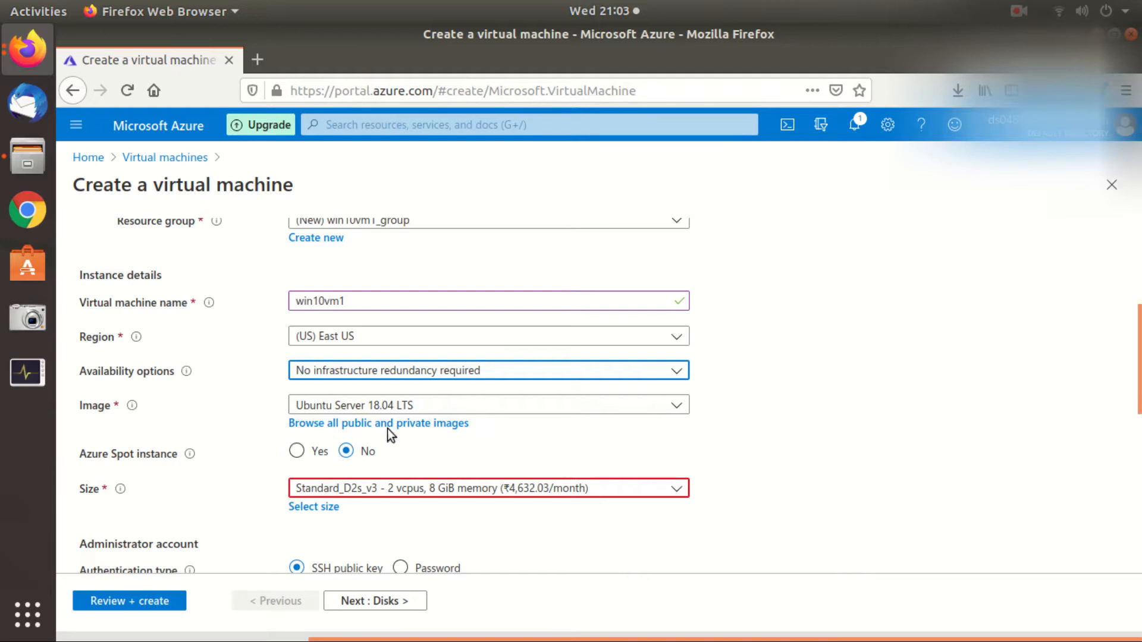
left_click(467, 411)
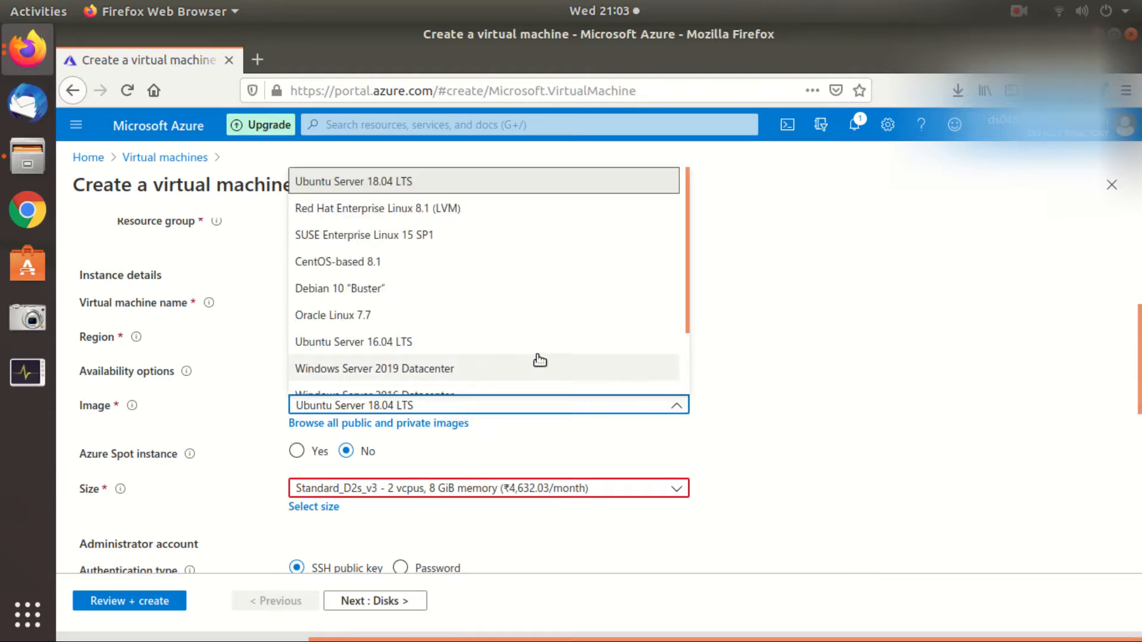
scroll(541, 358, "down", 2)
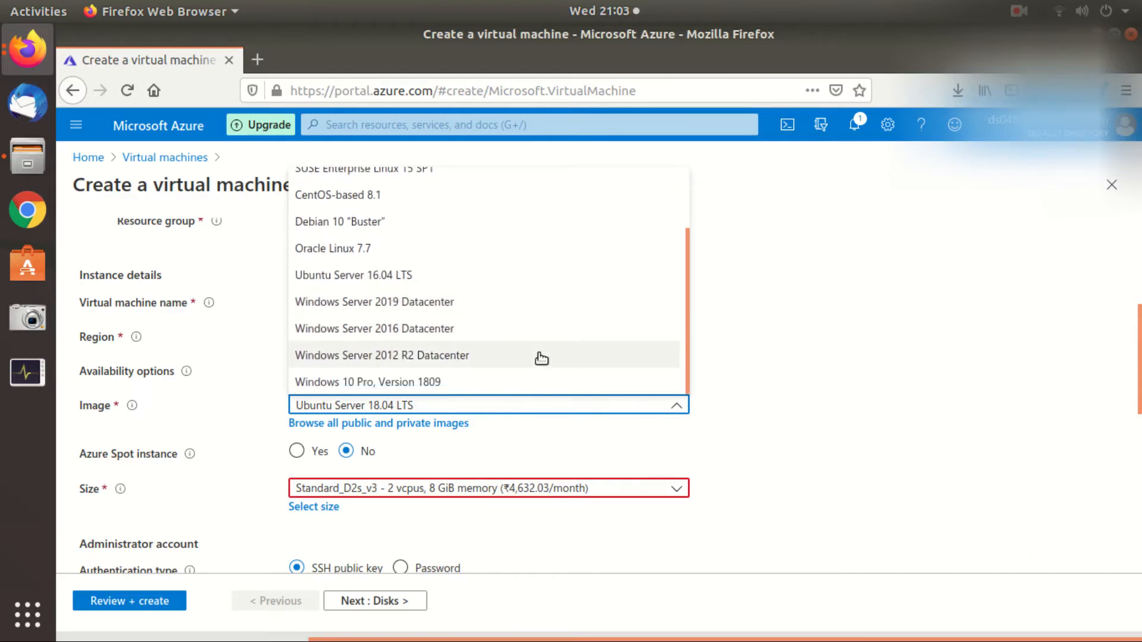
left_click(416, 384)
- Check the Azure Spot instance explanation and set the administrator account's username to dev
scroll(512, 454, "down", 3)
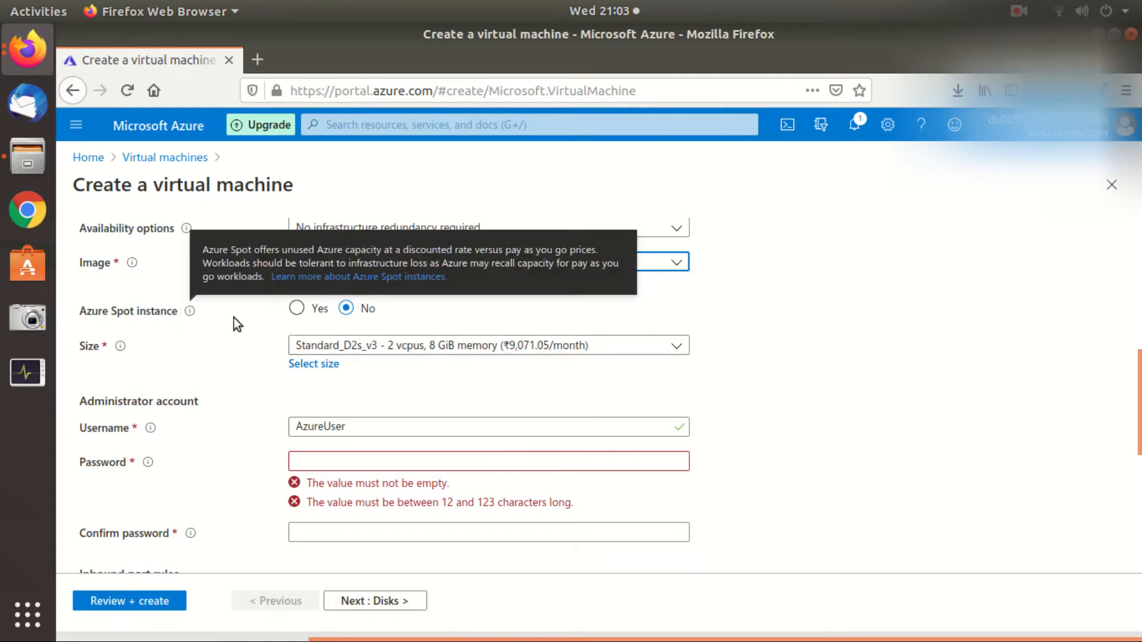
mouse_move(191, 314)
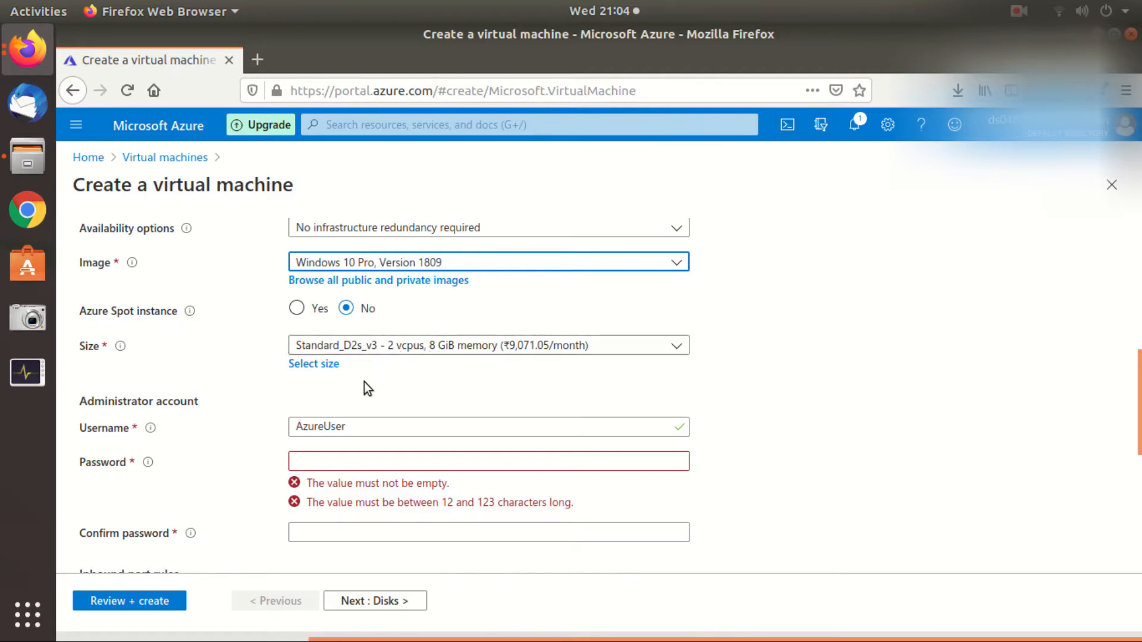
scroll(364, 382, "down", 2)
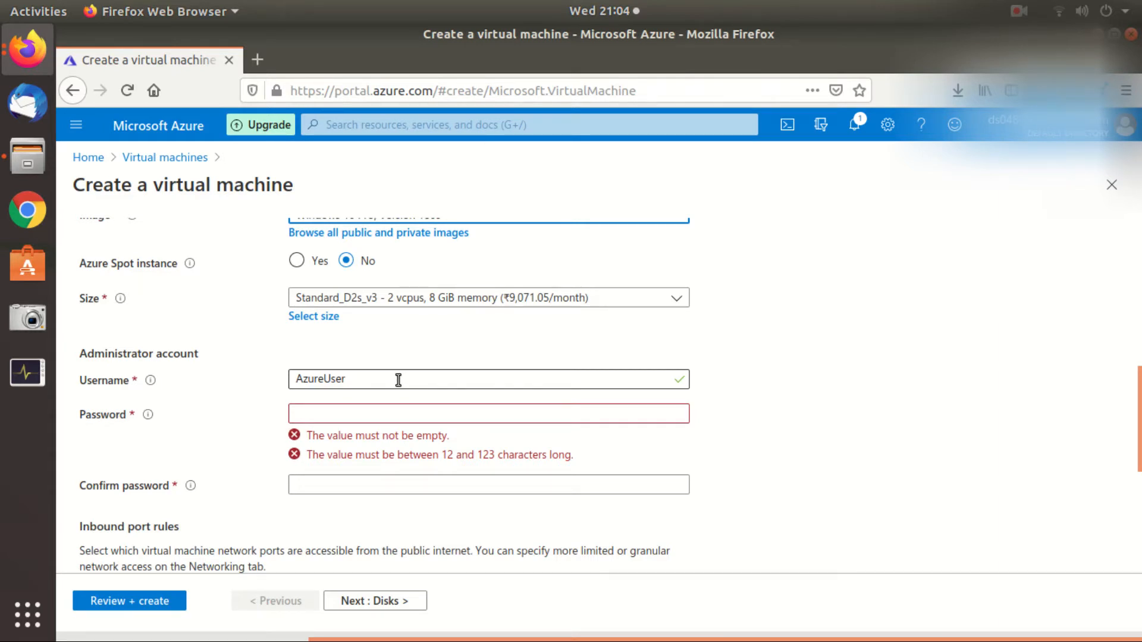
scroll(404, 382, "down", 2)
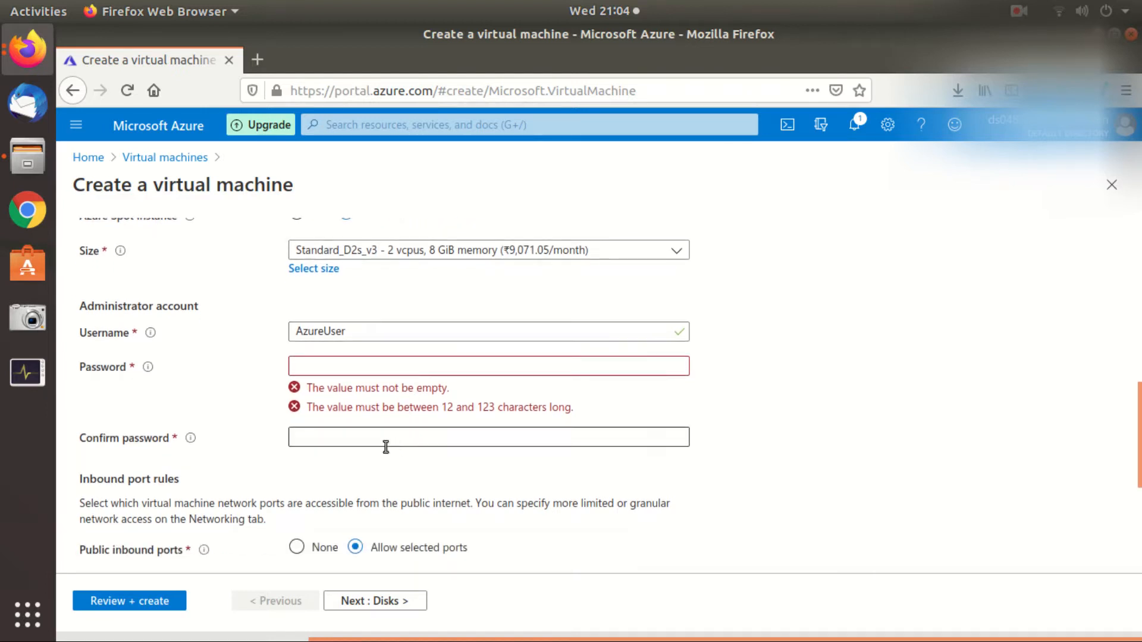
left_click_drag(364, 329, 276, 331)
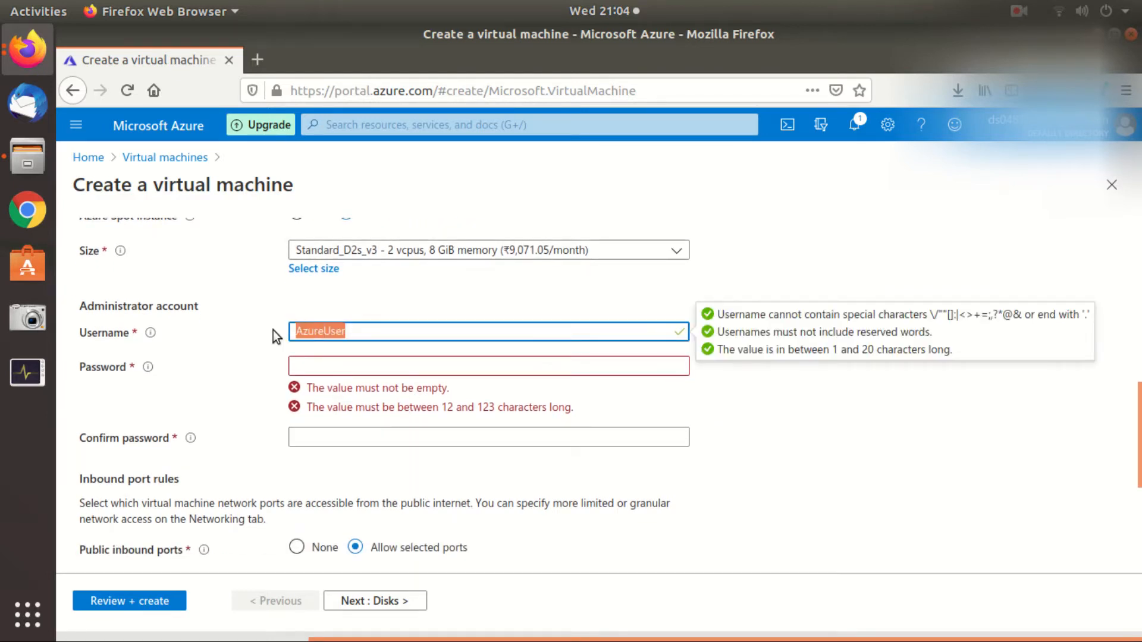
type("dev")
key("Tab")
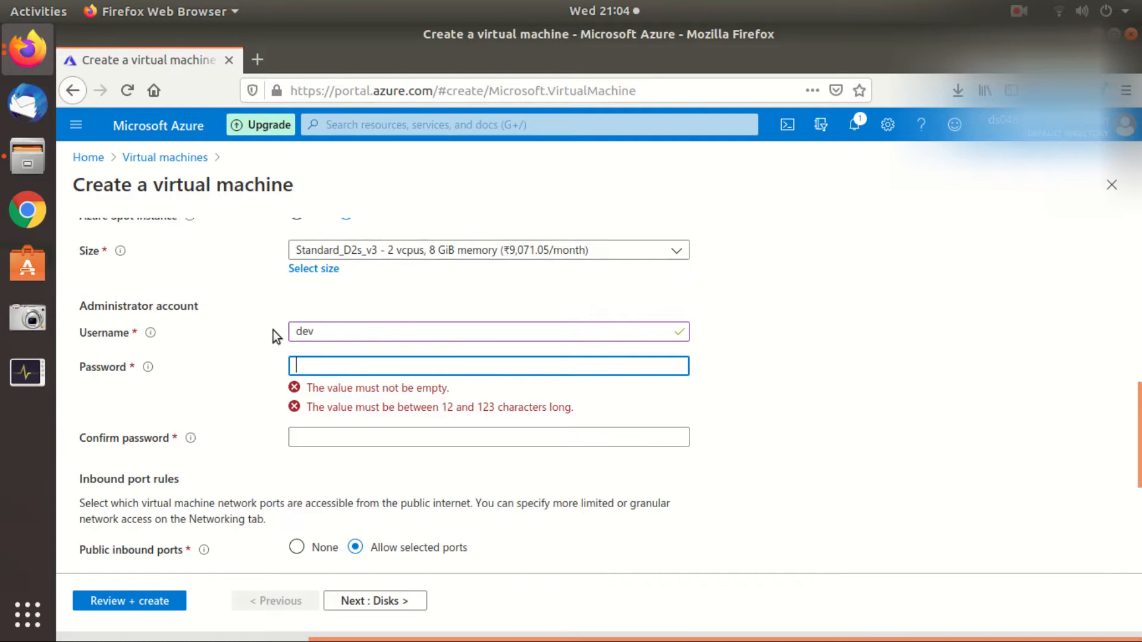
type("••••••••••••••••")
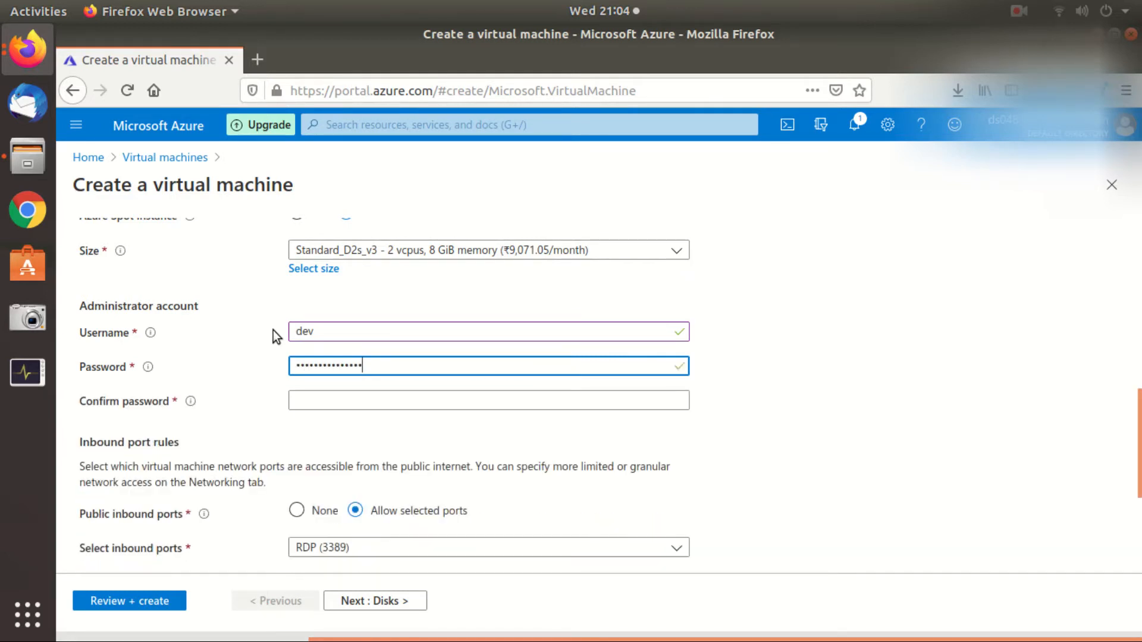
type("•")
key("BackSpace")
key("BackSpace")
key("BackSpace")
key("BackSpace")
key("BackSpace")
key("BackSpace")
key("BackSpace")
key("BackSpace")
key("BackSpace")
key("BackSpace")
key("BackSpace")
key("BackSpace")
key("BackSpace")
key("BackSpace")
key("BackSpace")
key("BackSpace")
key("BackSpace")
- Enter the administrator account password and repeat it in the password confirmation
type("•••••••••••••••••")
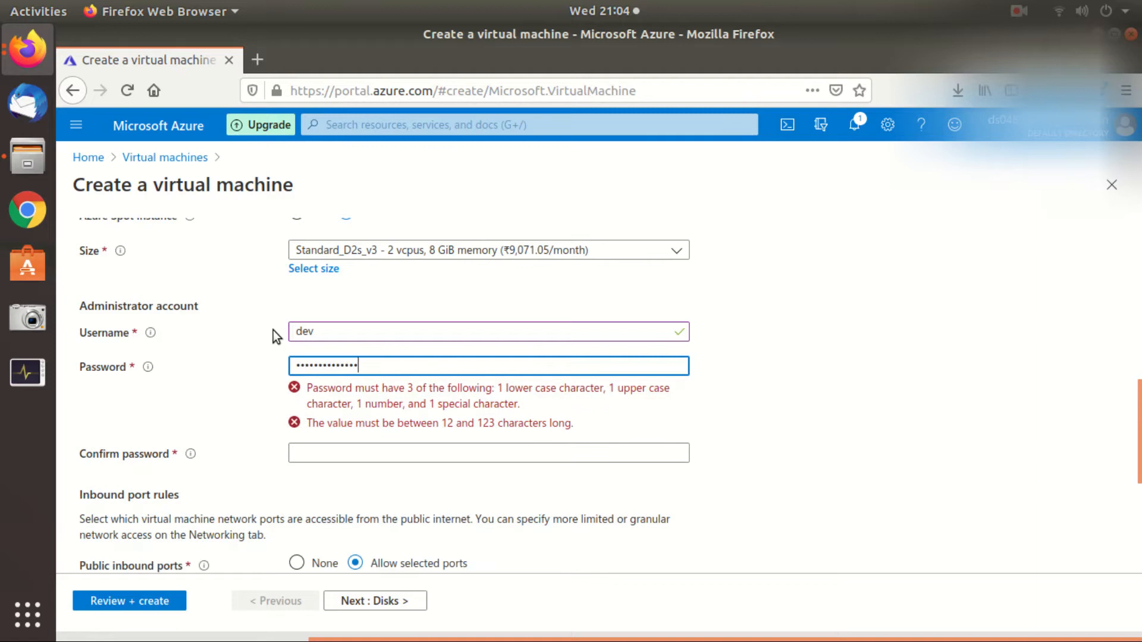
key("Tab")
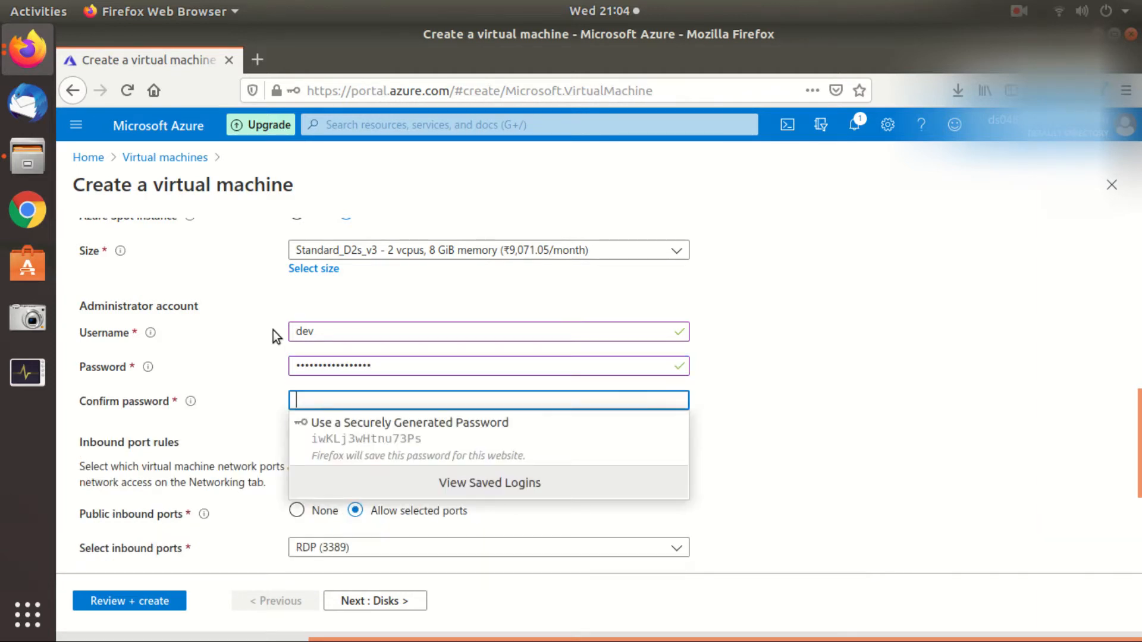
type("•••••••••••••••••")
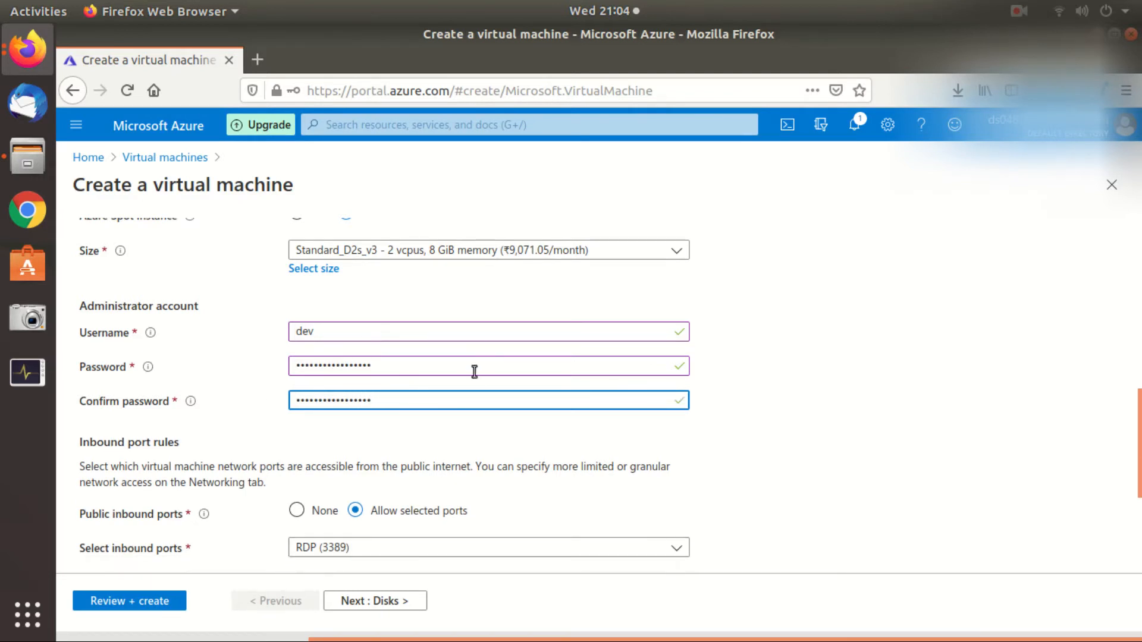
- Read the description of the inbound port rules for the virtual machine
scroll(475, 381, "down", 5)
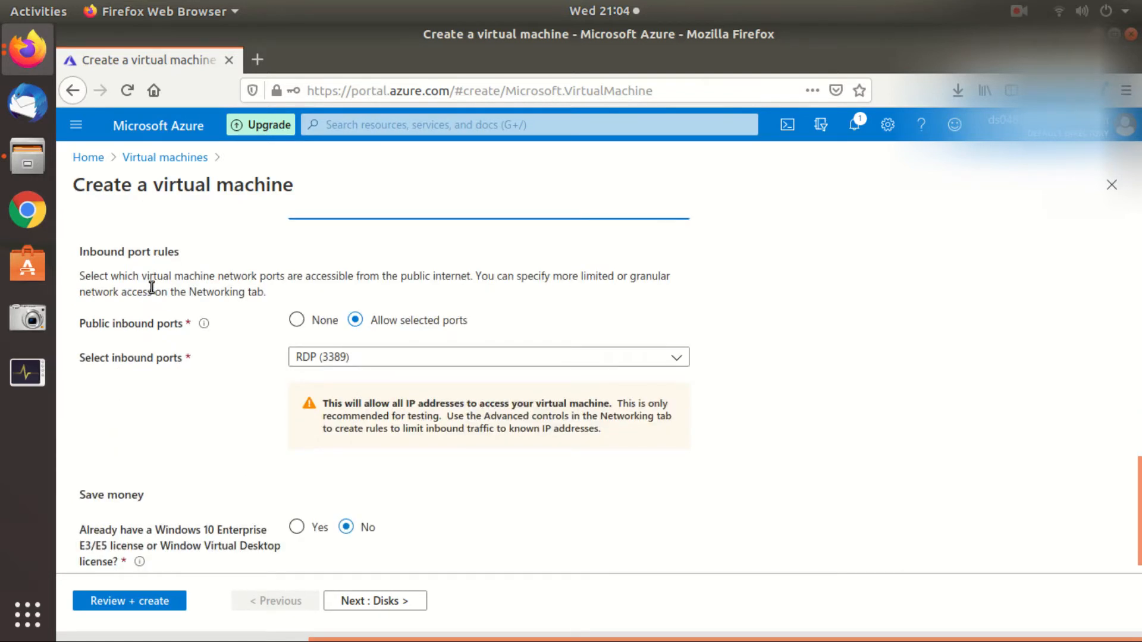
left_click_drag(163, 278, 349, 280)
left_click(522, 303)
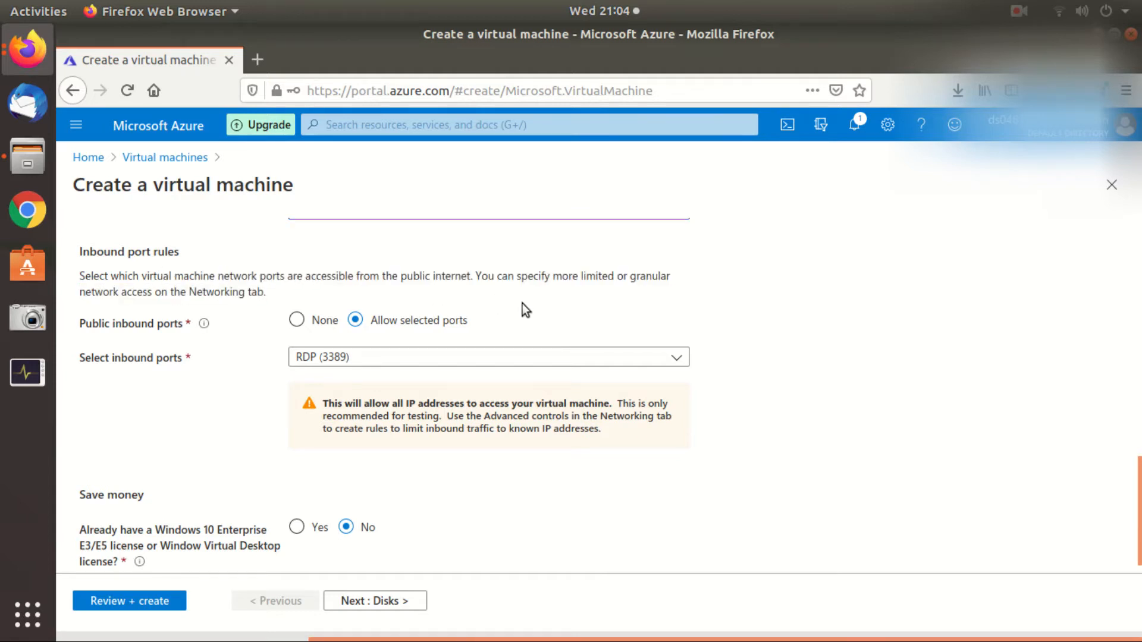
- Read the warning about the RDP (3389) inbound port and the Windows 10 licence question under Save money
scroll(439, 410, "down", 1)
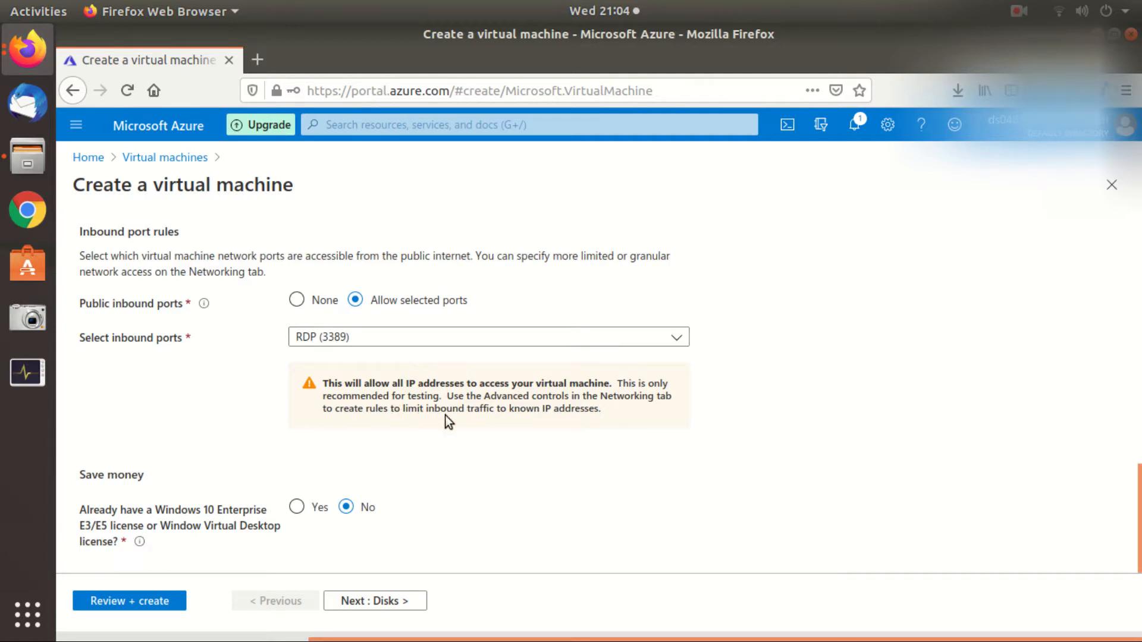
left_click(344, 380)
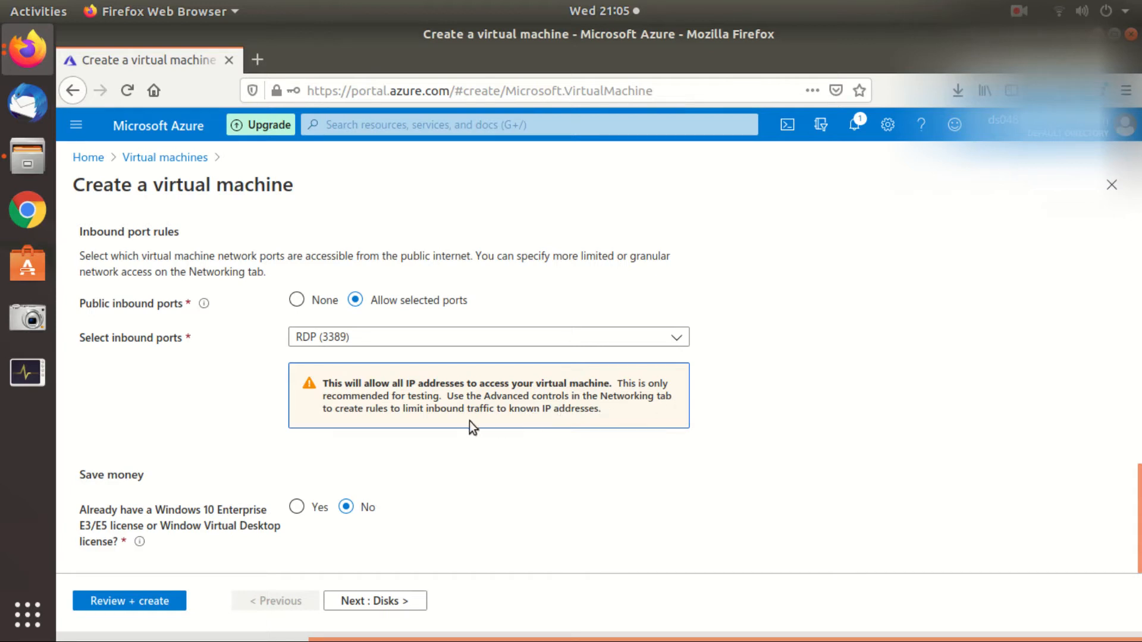
left_click(526, 475)
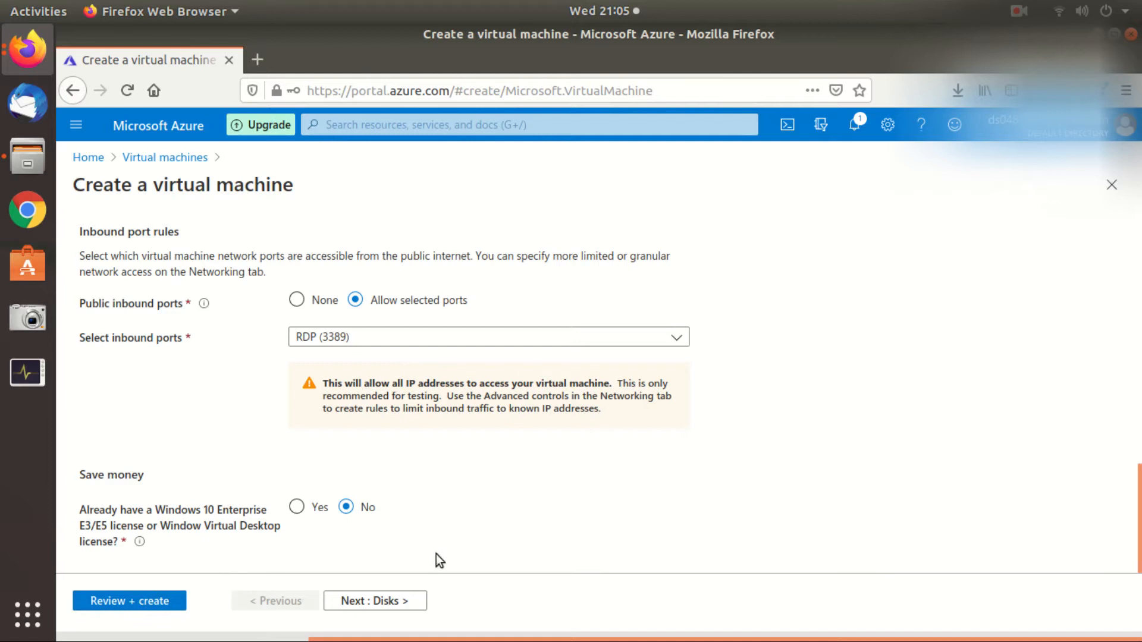
- Continue to the disk settings and check the available OS disk types and encryption types, keeping the preset choices
left_click(370, 602)
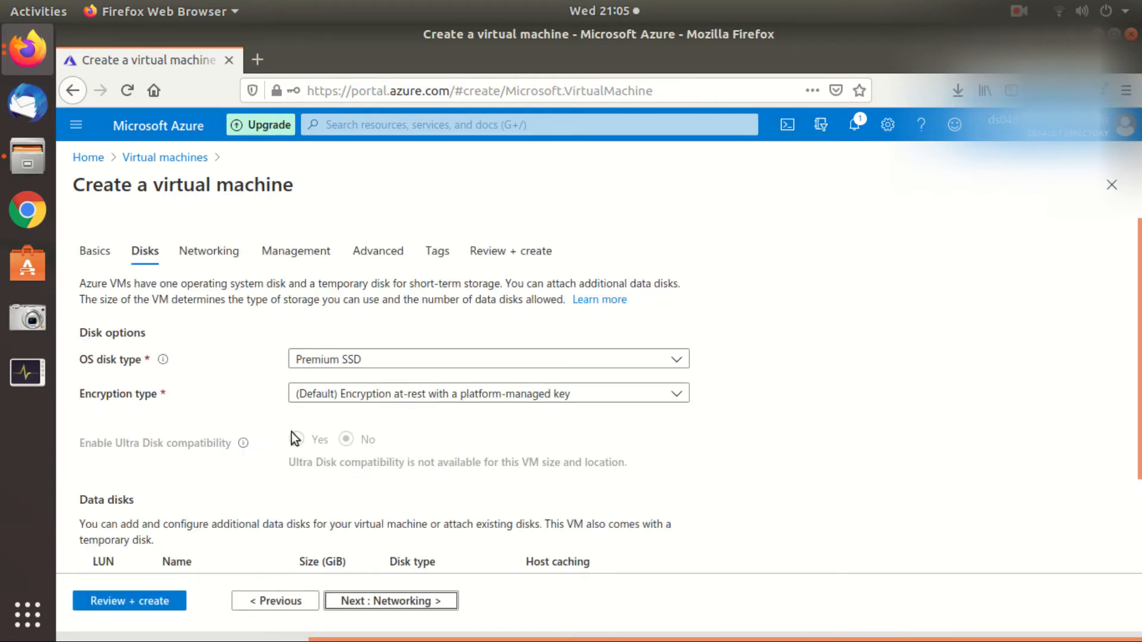
left_click(371, 361)
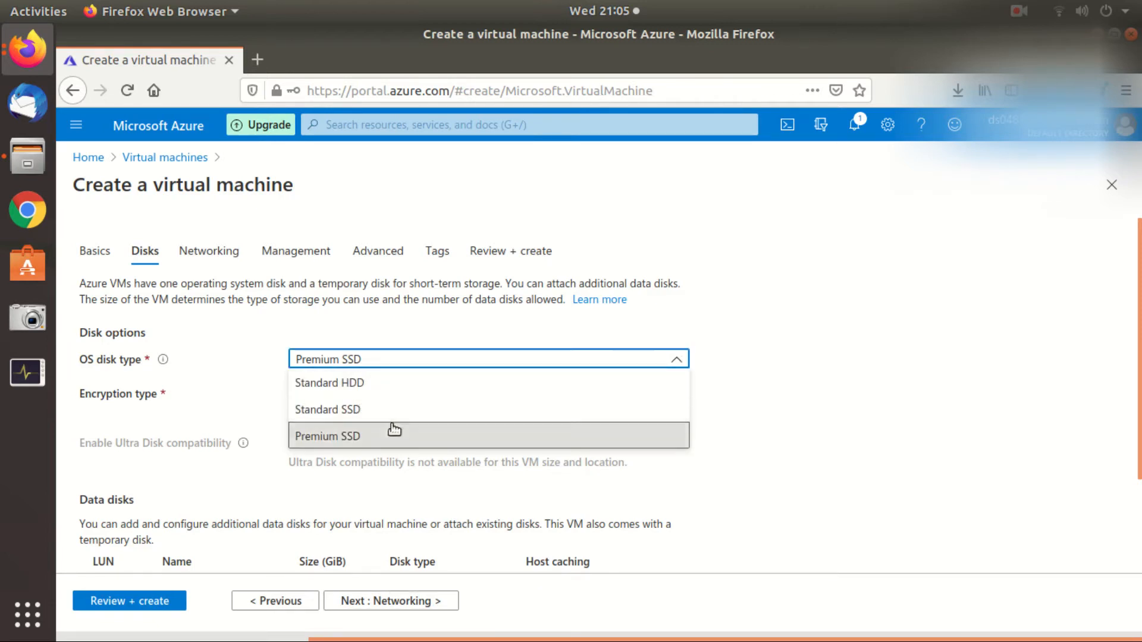
left_click(830, 438)
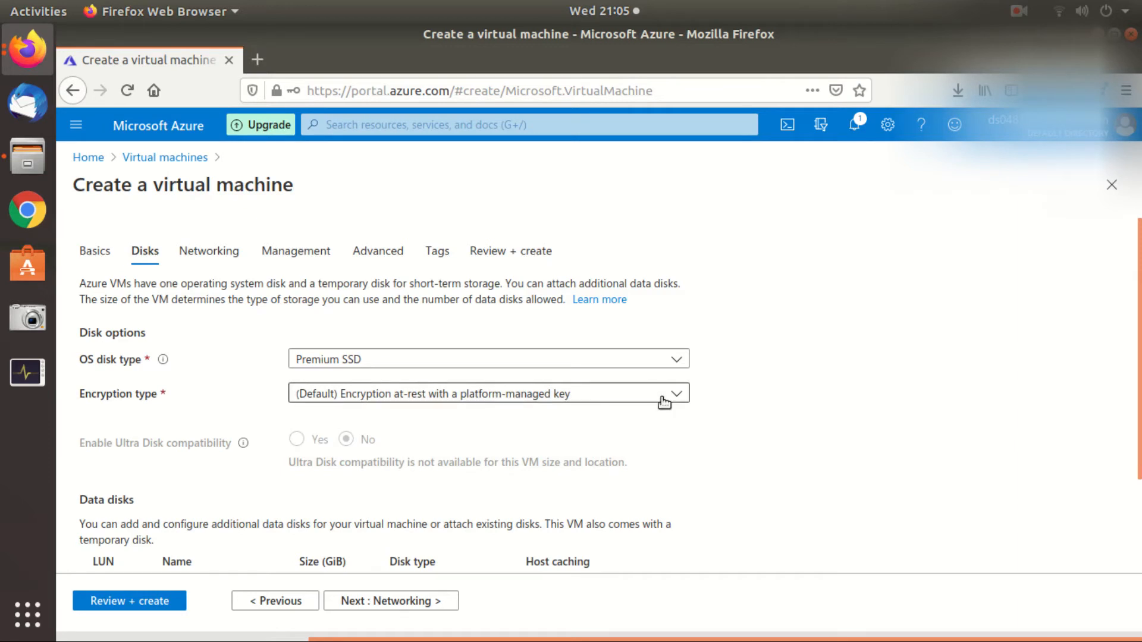
left_click(498, 398)
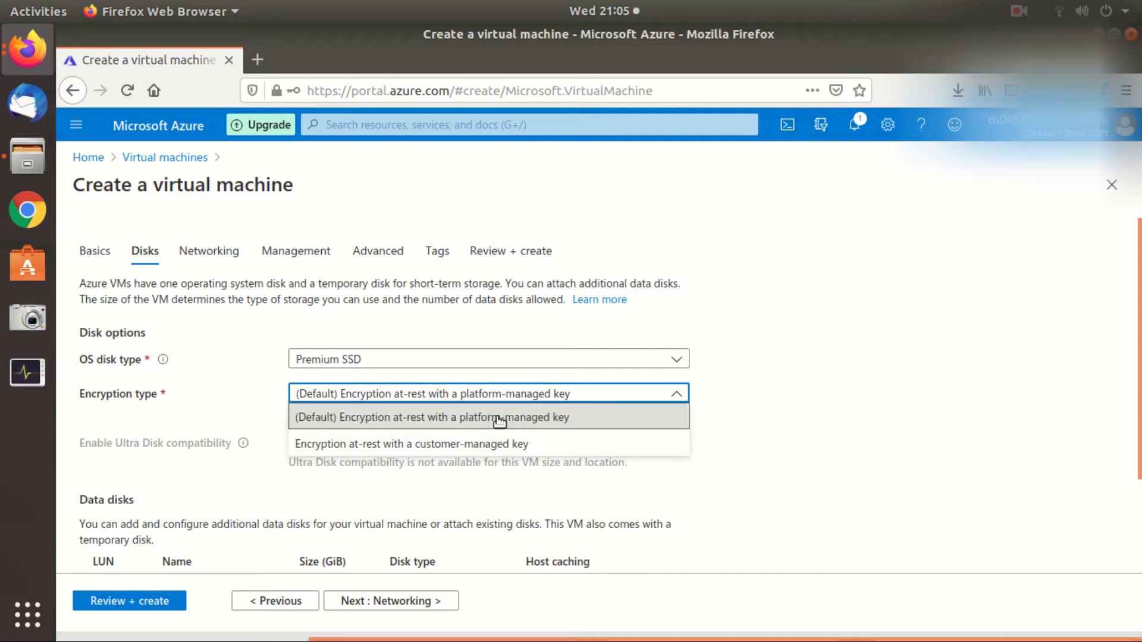
left_click(793, 426)
- Review the data disk options and expand the advanced disk settings to check managed and ephemeral OS disk use
scroll(553, 462, "down", 3)
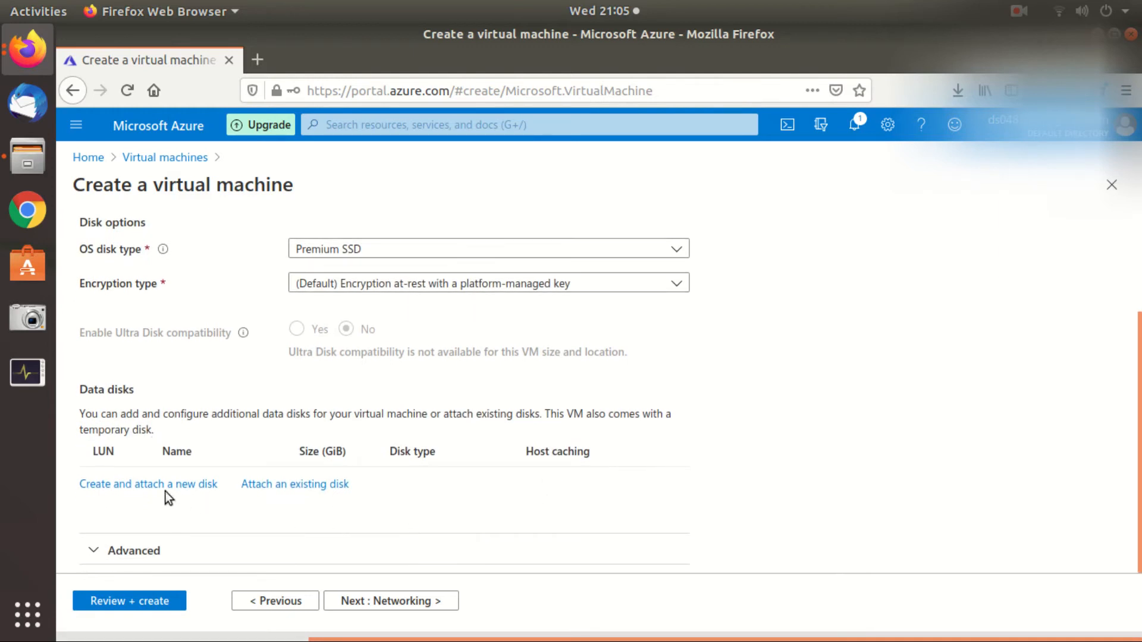
scroll(315, 384, "up", 3)
mouse_move(160, 363)
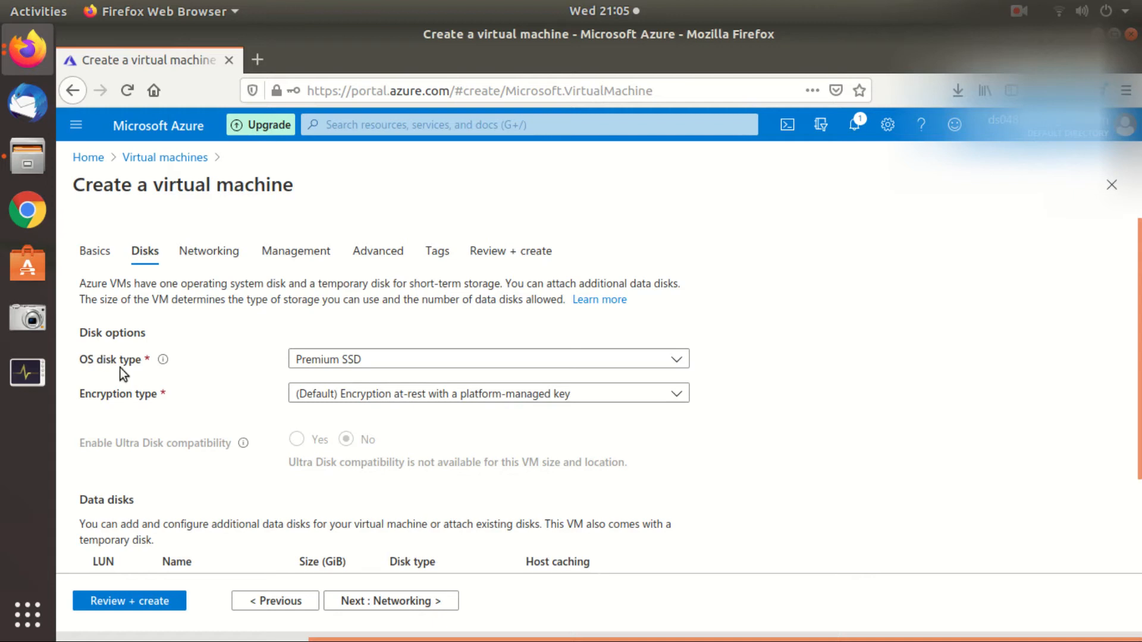
scroll(241, 394, "down", 3)
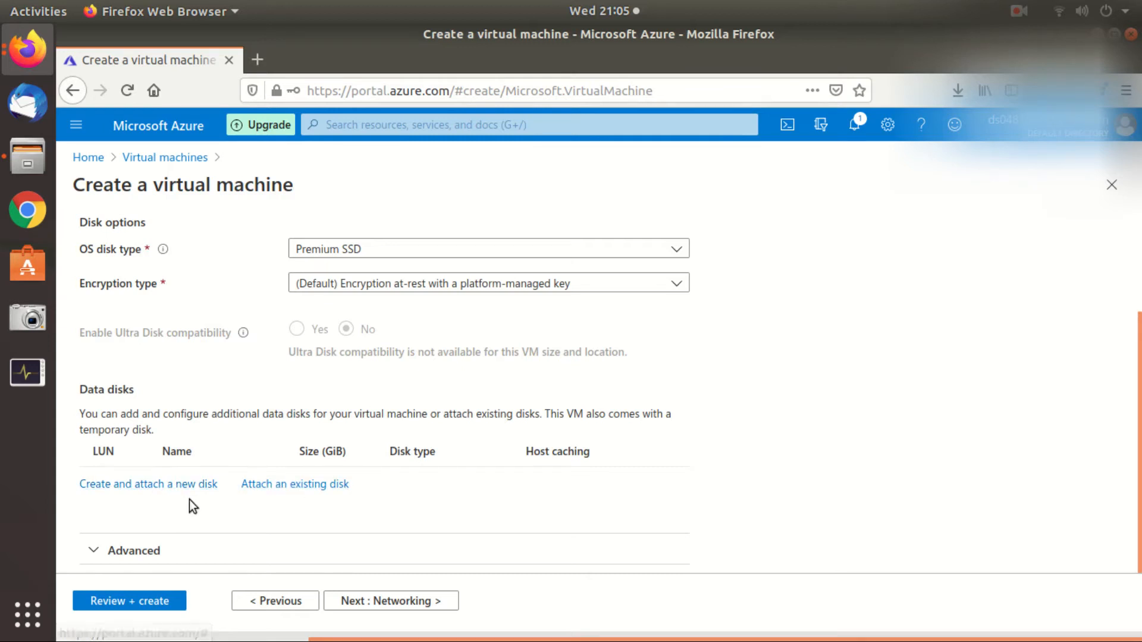
left_click(98, 553)
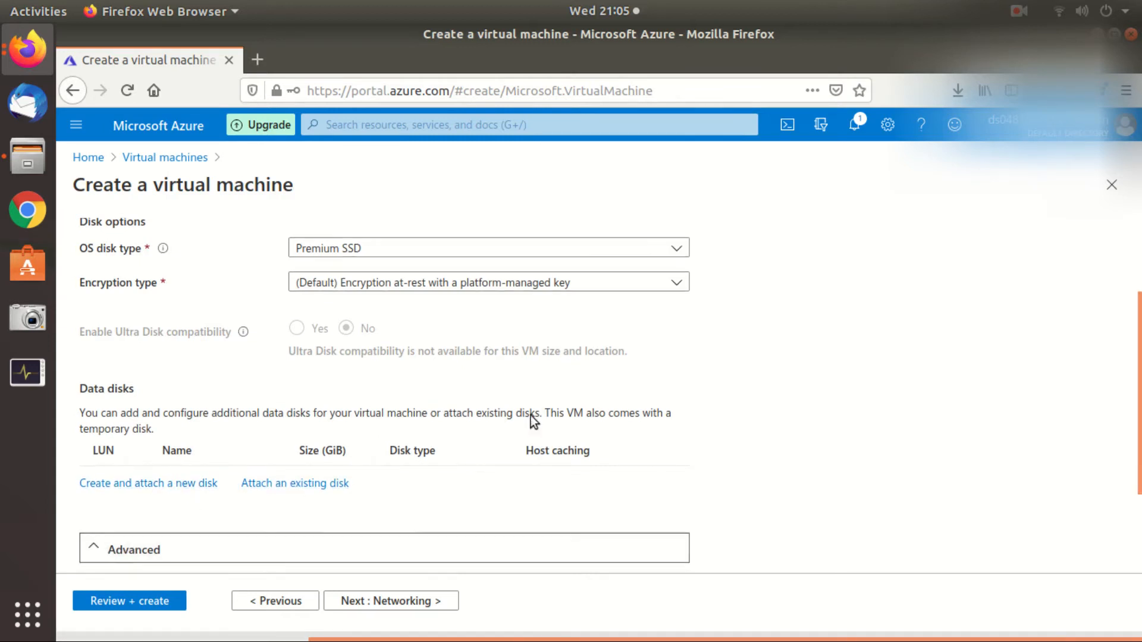
scroll(531, 415, "down", 3)
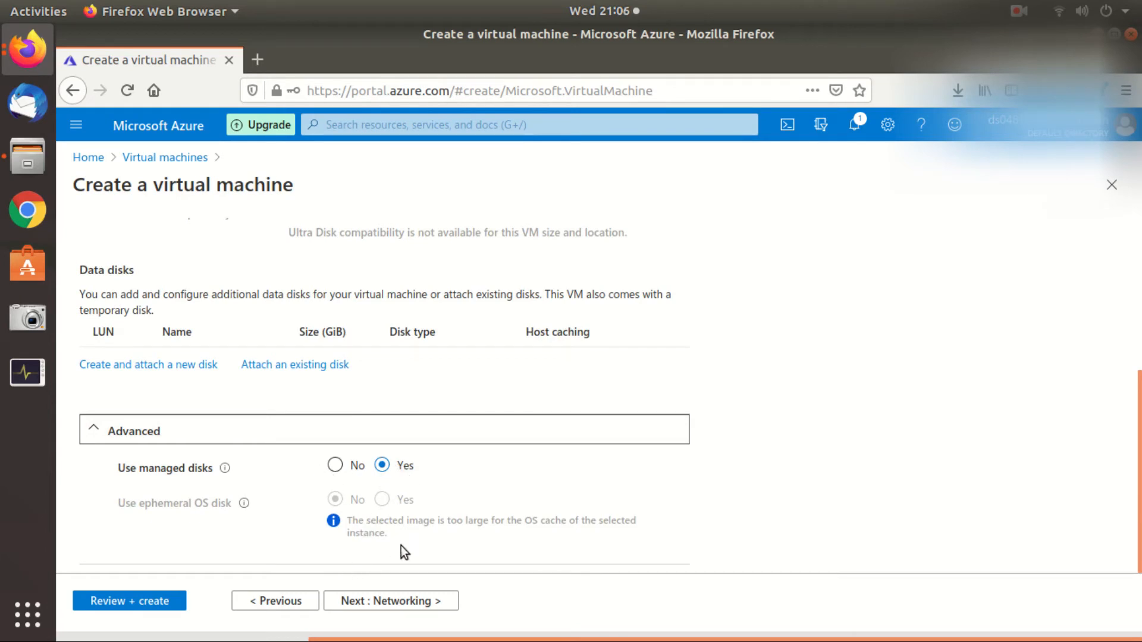
- Continue to the networking settings and review the virtual network, subnet, public IP, inbound port and load balancing options
left_click(401, 601)
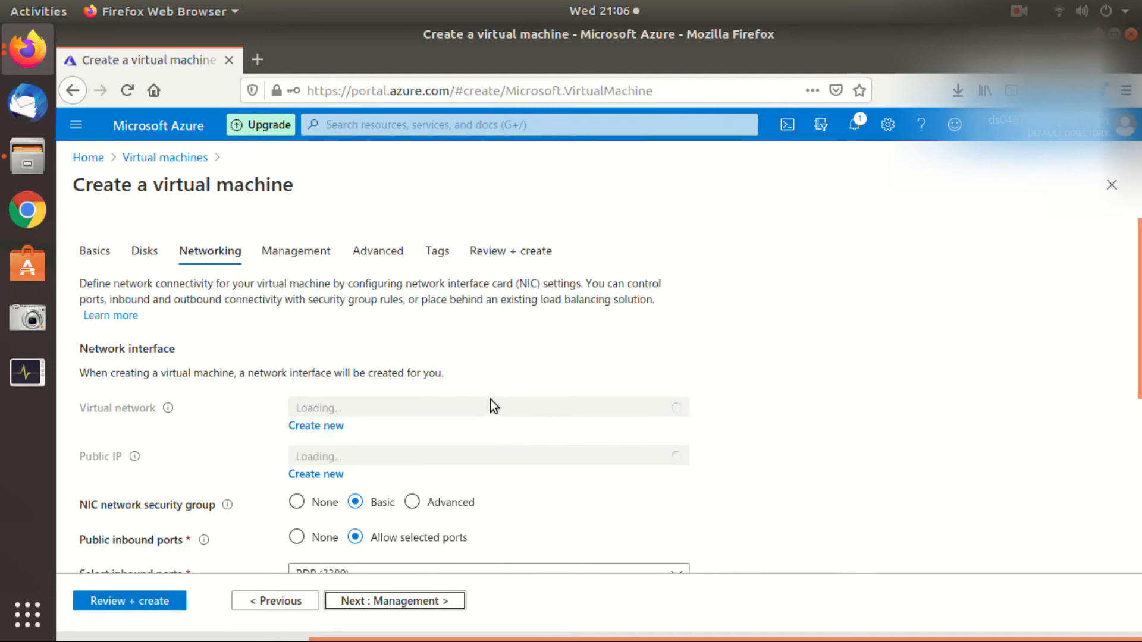
scroll(541, 398, "down", 1)
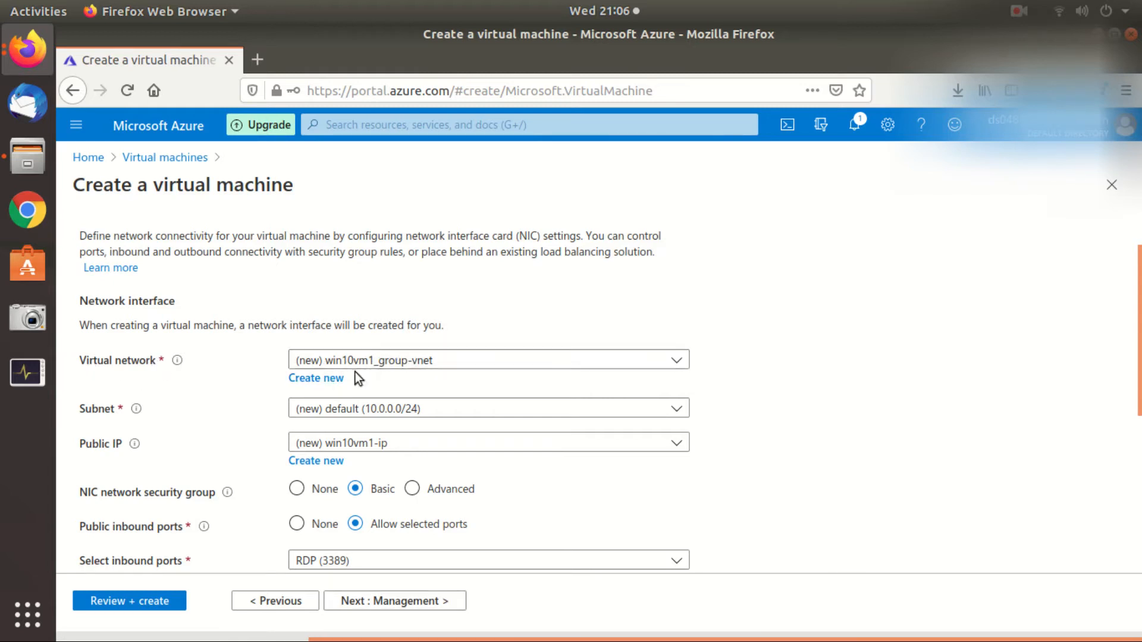
scroll(464, 397, "down", 2)
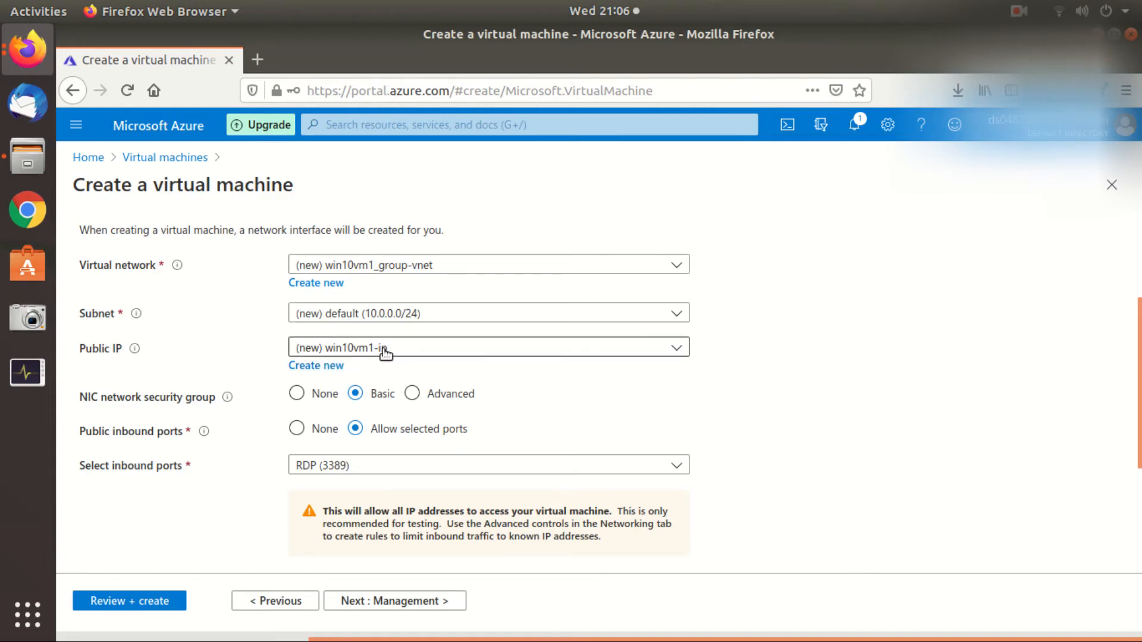
scroll(505, 369, "down", 3)
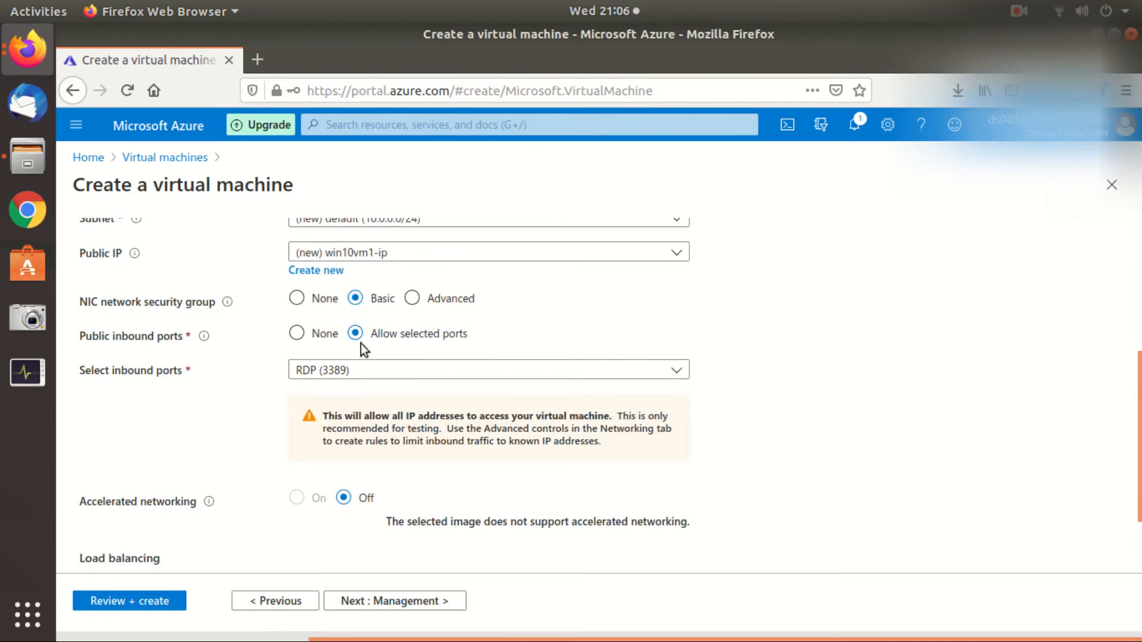
scroll(533, 342, "down", 3)
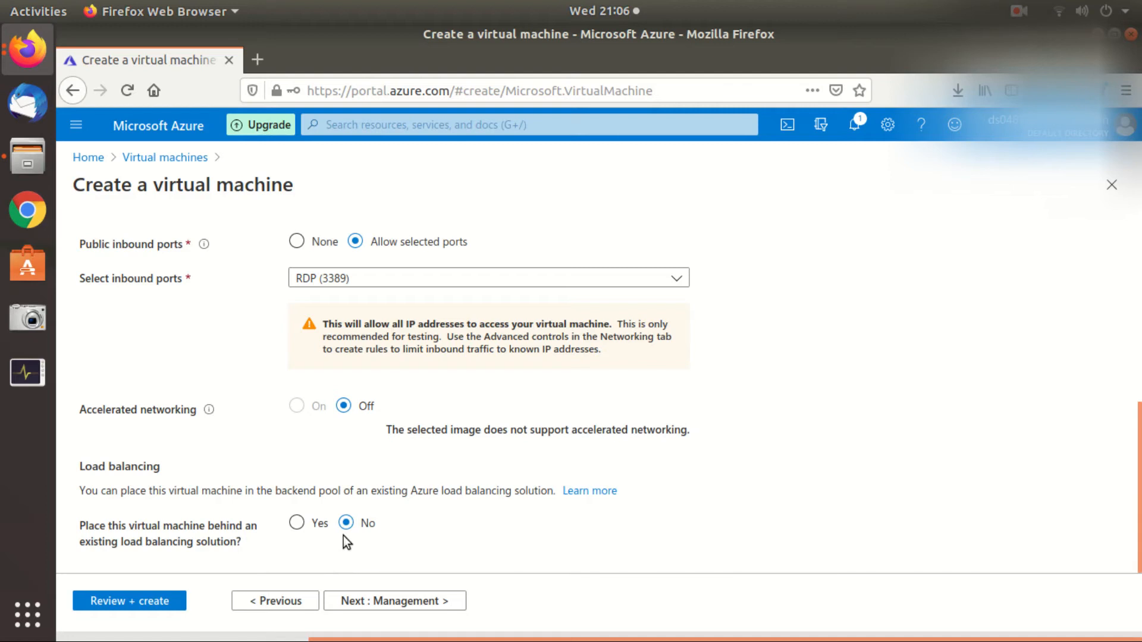
- Continue to the management settings and review the Azure Security Center, monitoring, identity and auto-shutdown options
left_click(382, 603)
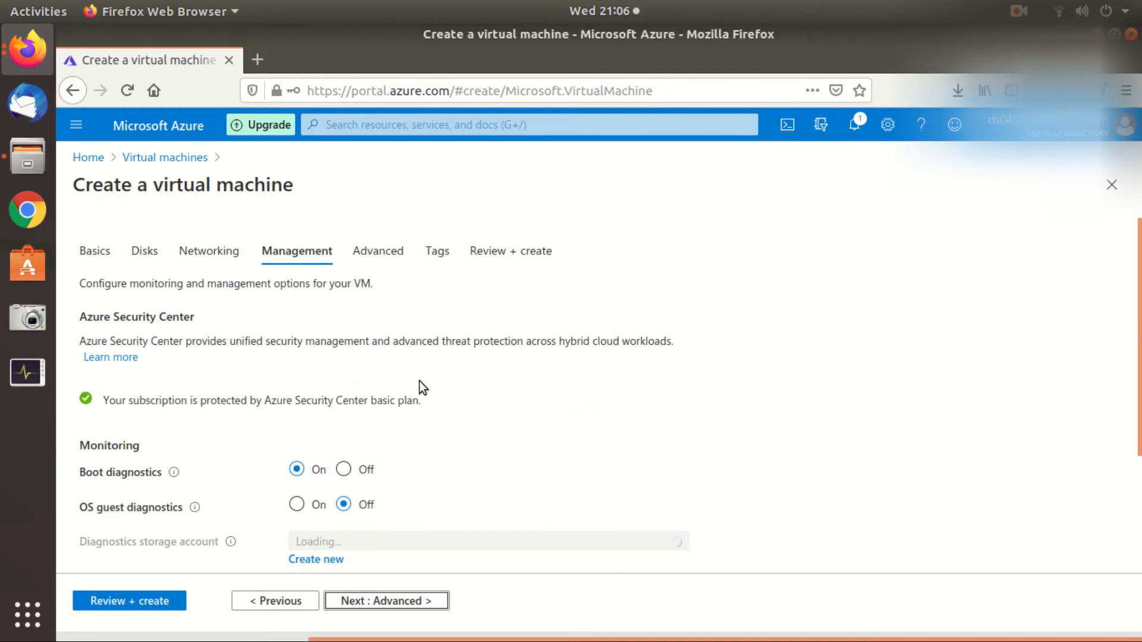
scroll(420, 380, "down", 3)
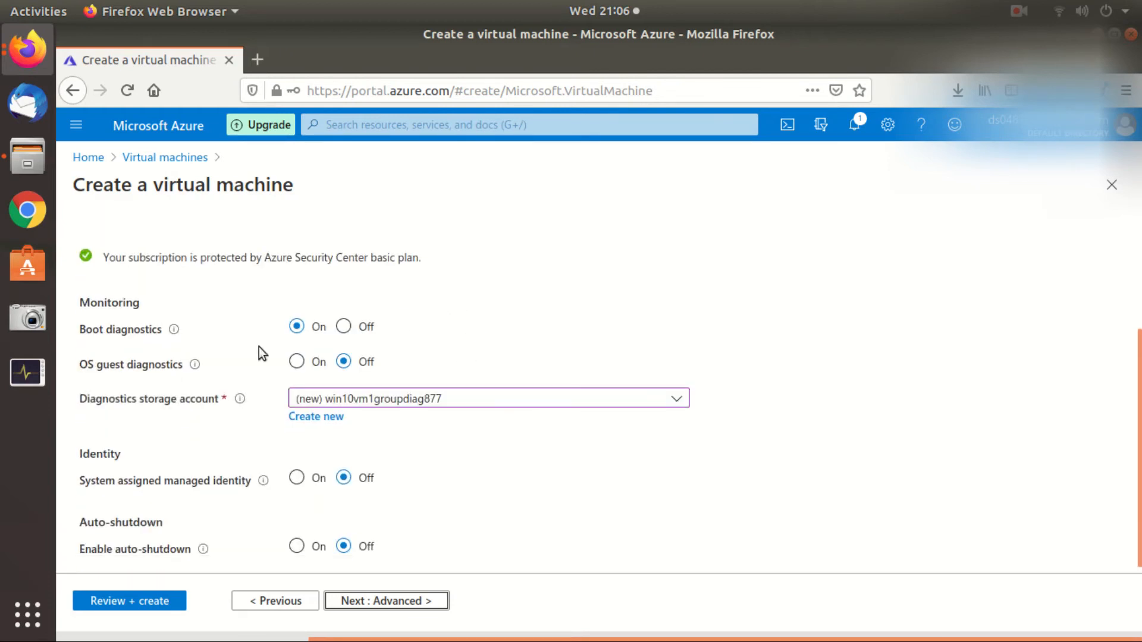
scroll(406, 345, "down", 1)
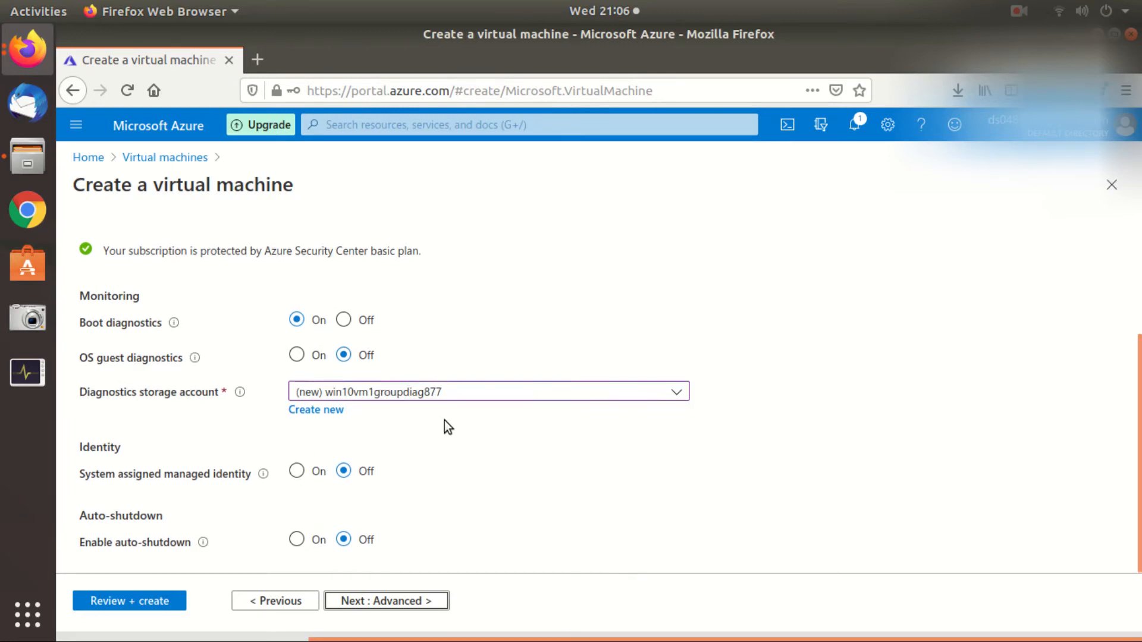
scroll(445, 420, "up", 2)
left_click_drag(125, 262, 205, 265)
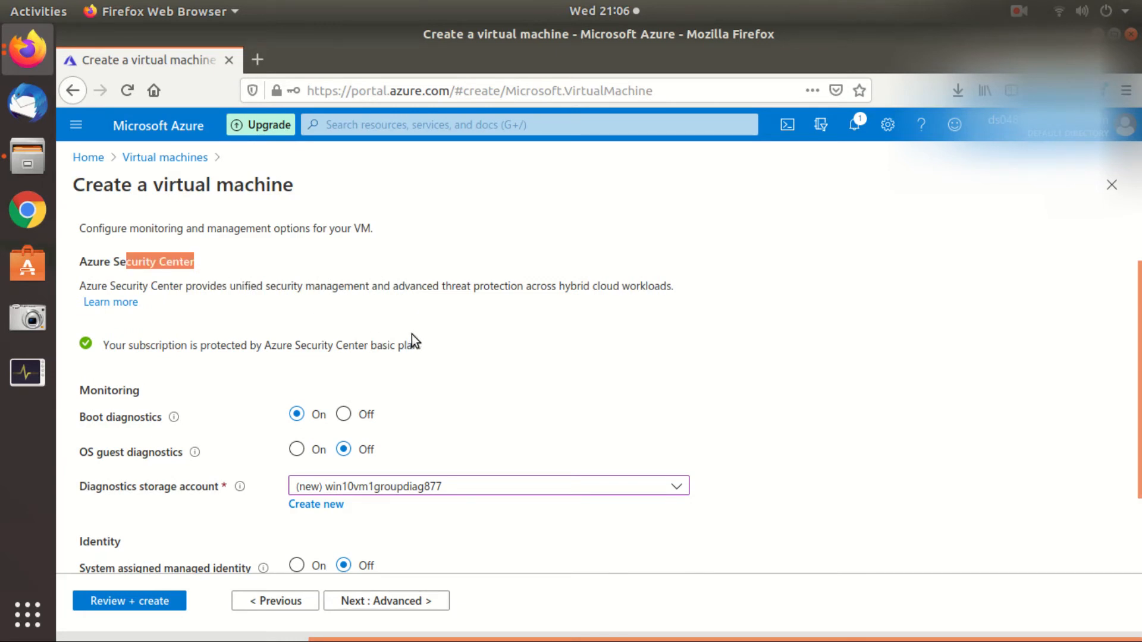
left_click_drag(105, 229, 339, 232)
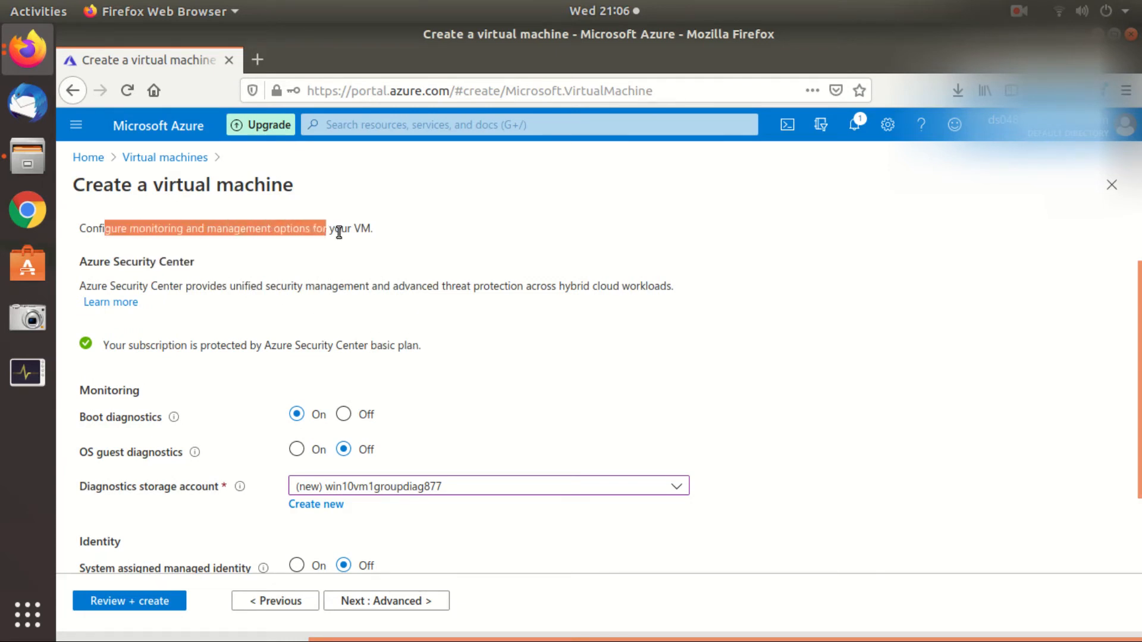
left_click(417, 264)
scroll(441, 384, "down", 2)
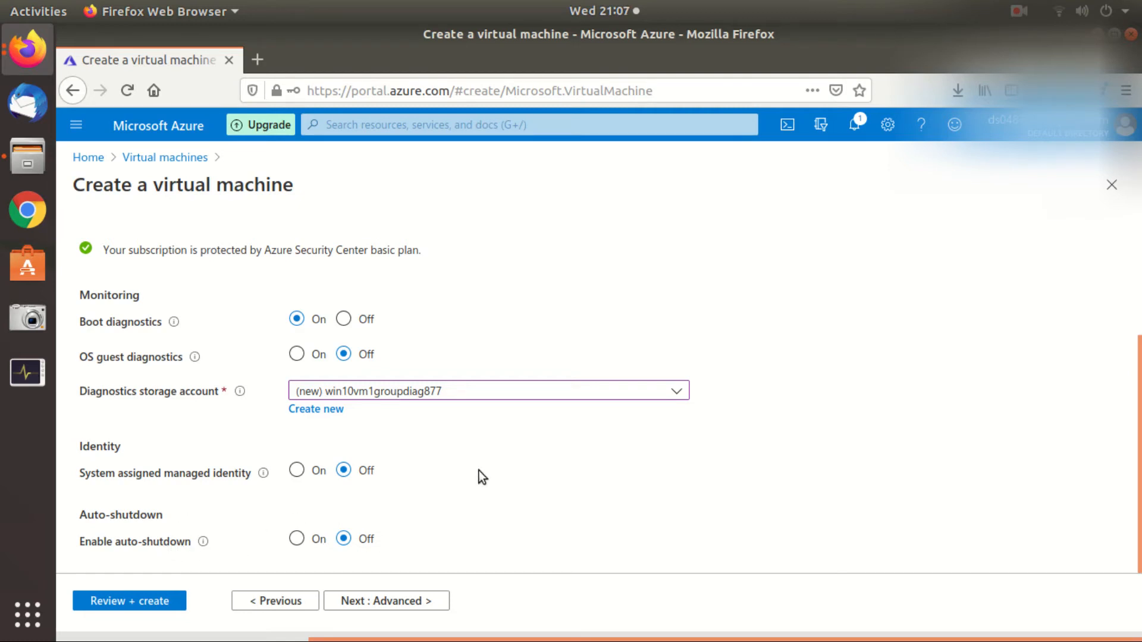
- Enable auto-shutdown to inspect its time, time zone and notification settings, and switch it off again
left_click(296, 539)
scroll(533, 427, "down", 2)
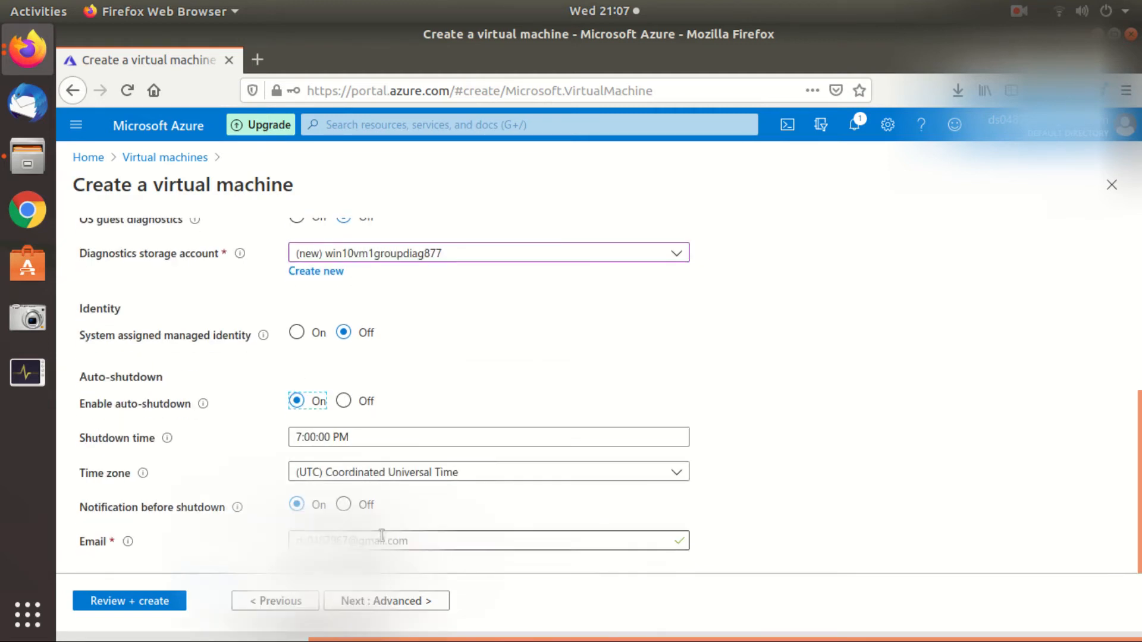
scroll(393, 522, "up", 1)
scroll(391, 520, "up", 2)
scroll(387, 521, "down", 1)
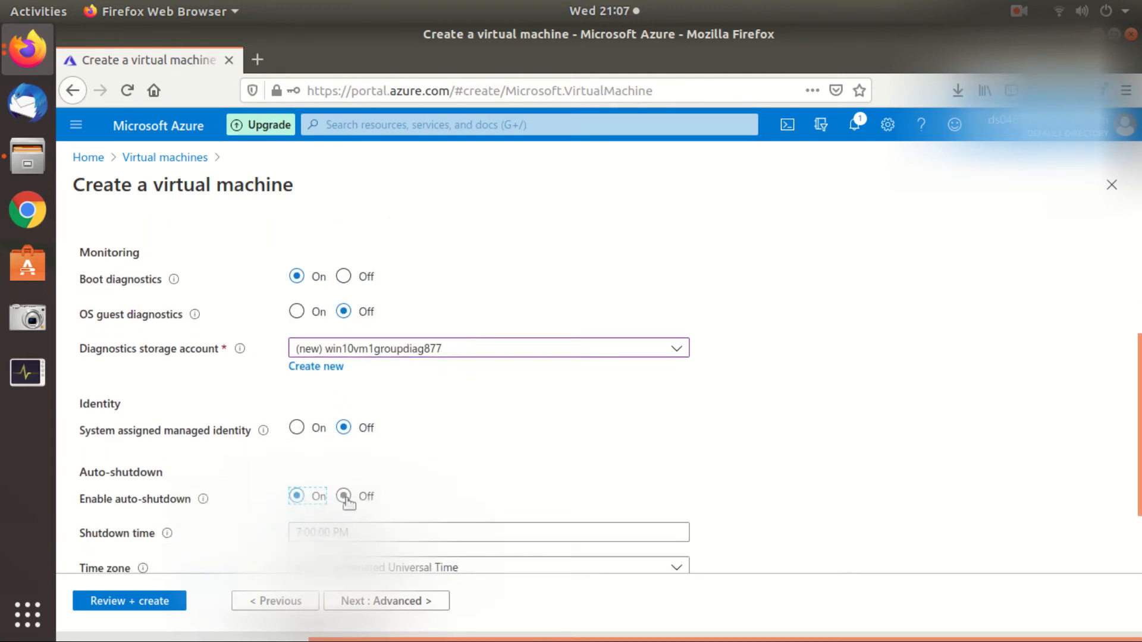
left_click(344, 497)
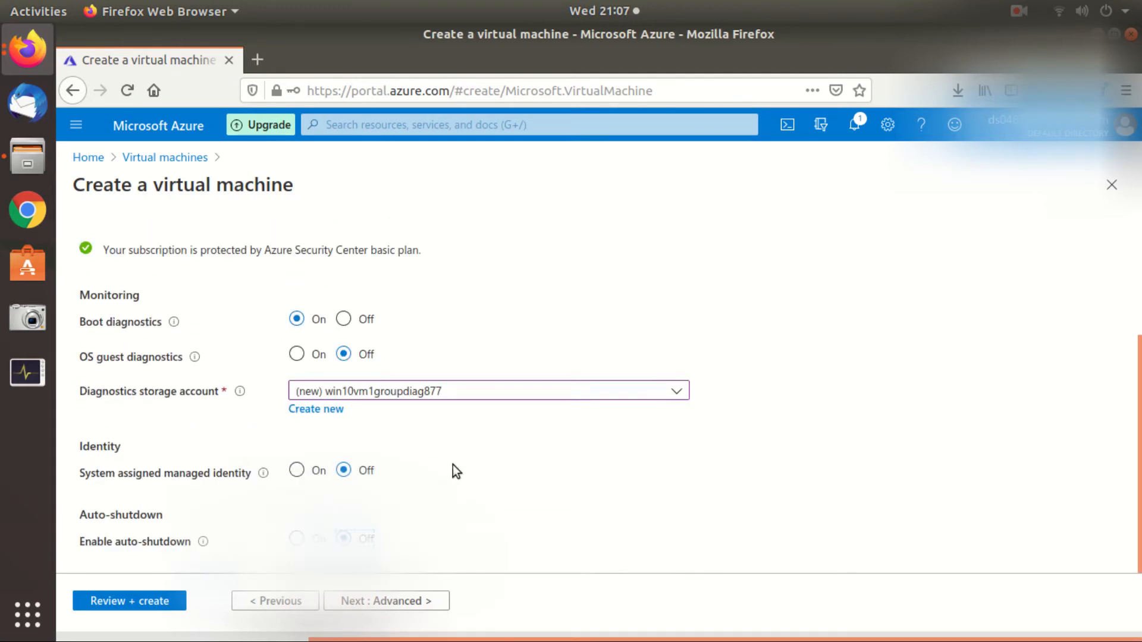
- Continue to the advanced settings and read the descriptions of extensions and custom data
left_click(387, 602)
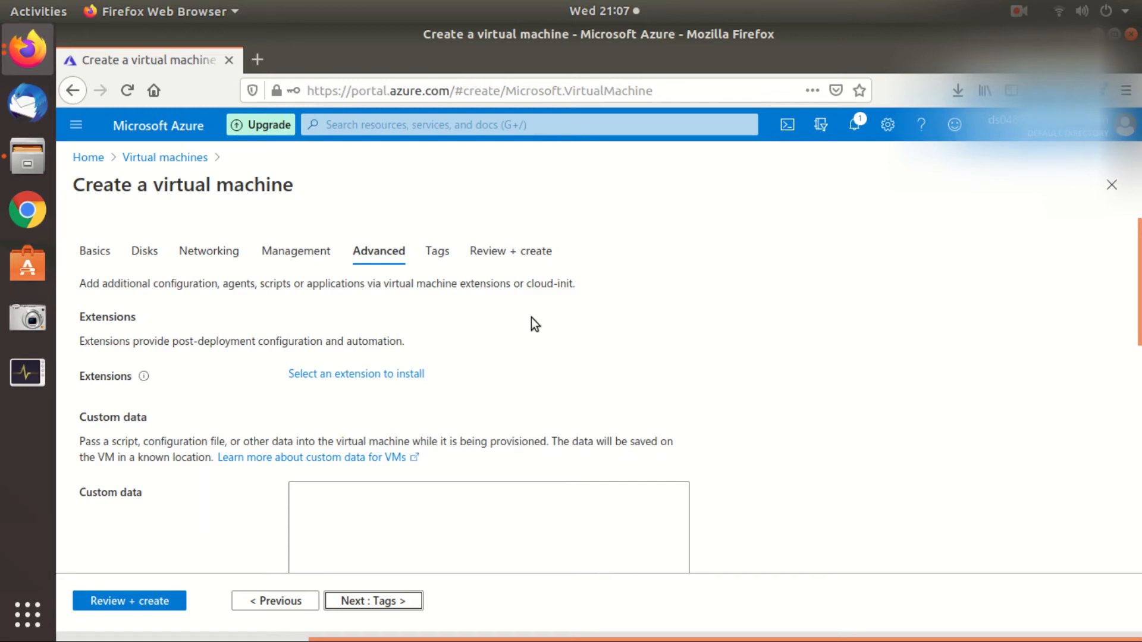
scroll(532, 319, "down", 3)
left_click_drag(76, 284, 127, 284)
left_click(219, 307)
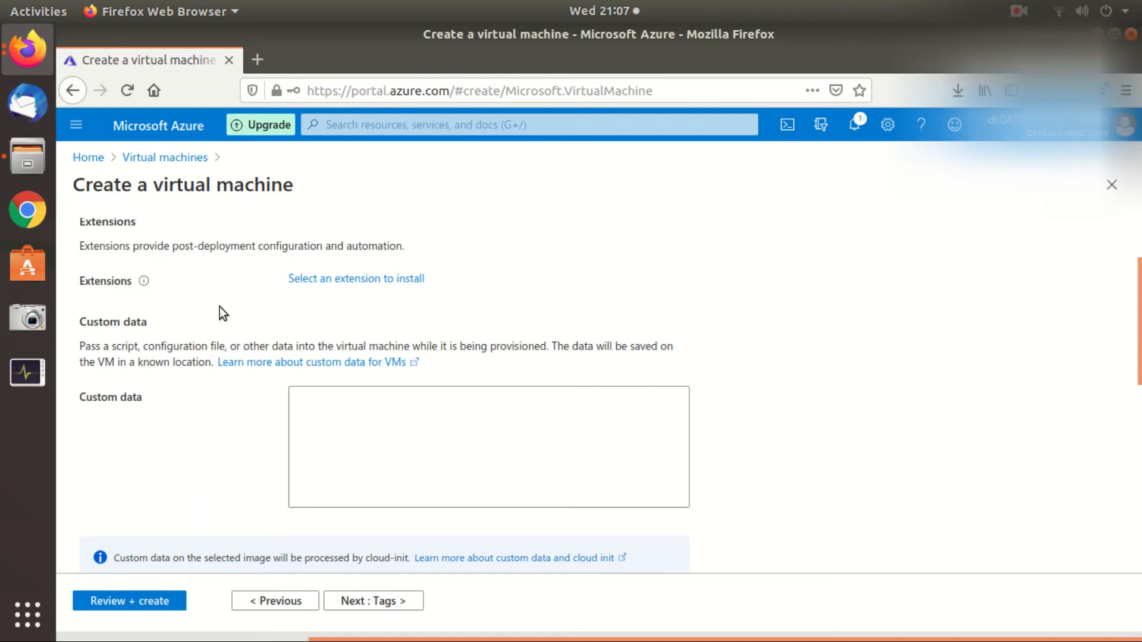
left_click_drag(78, 323, 148, 322)
left_click(191, 323)
left_click_drag(137, 246, 409, 248)
left_click(525, 259)
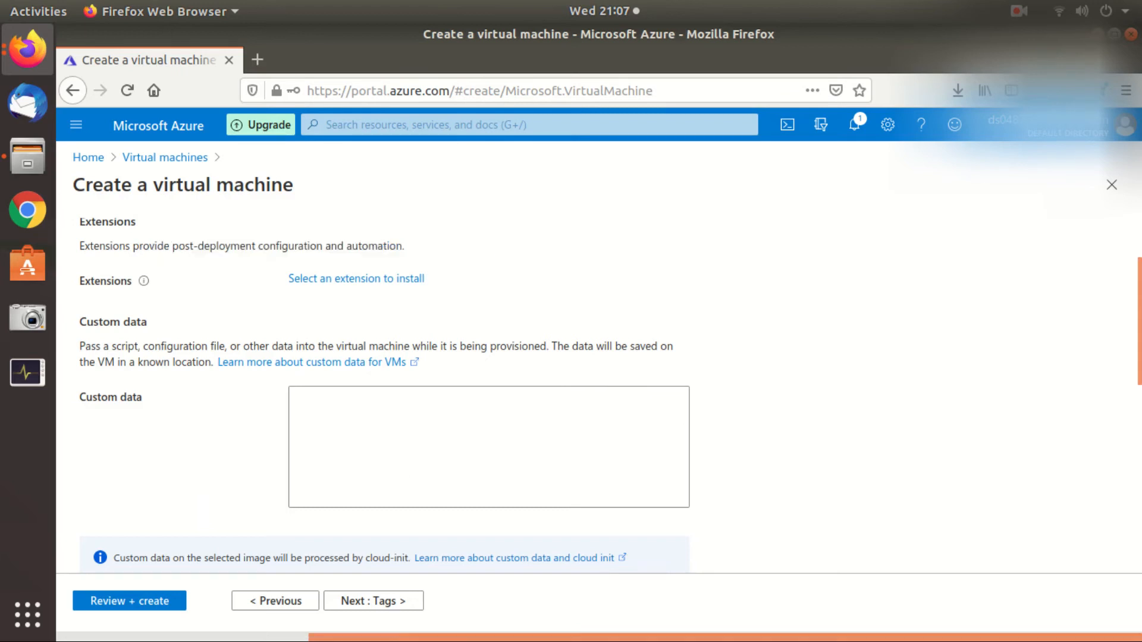
- Continue to the tag settings and read what name/value tags are used for
left_click(381, 602)
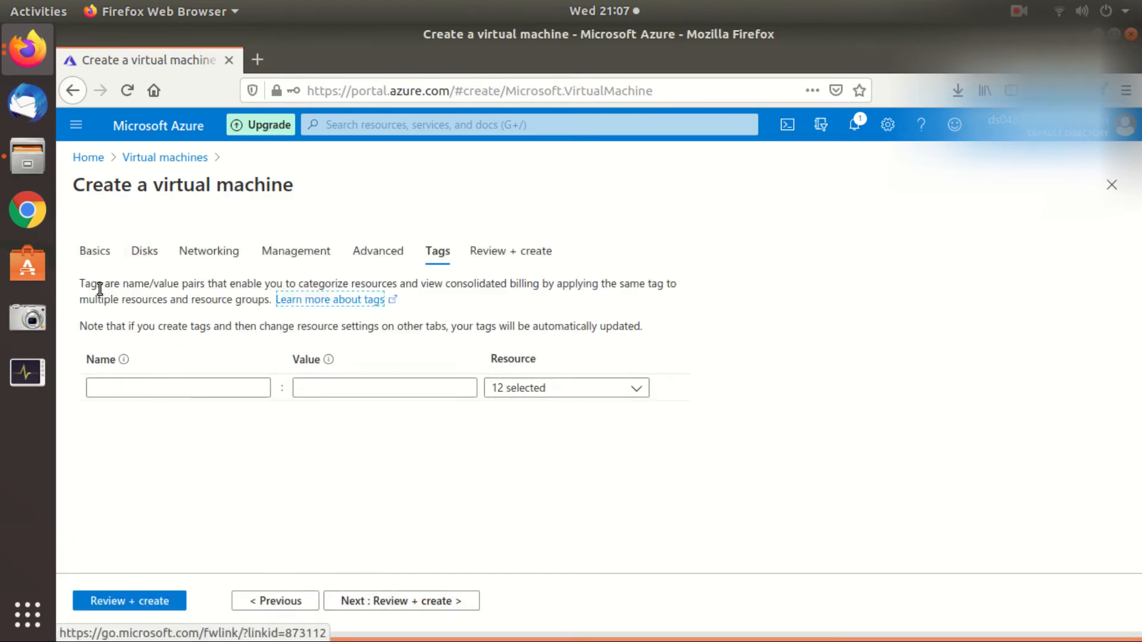
left_click_drag(92, 285, 390, 282)
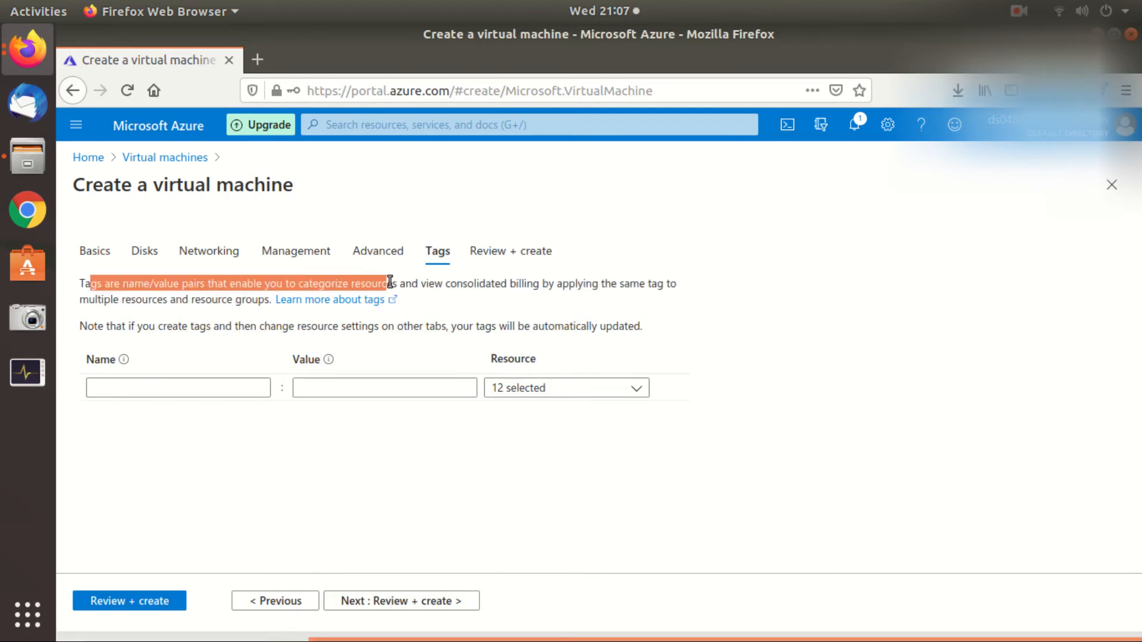
left_click(396, 281)
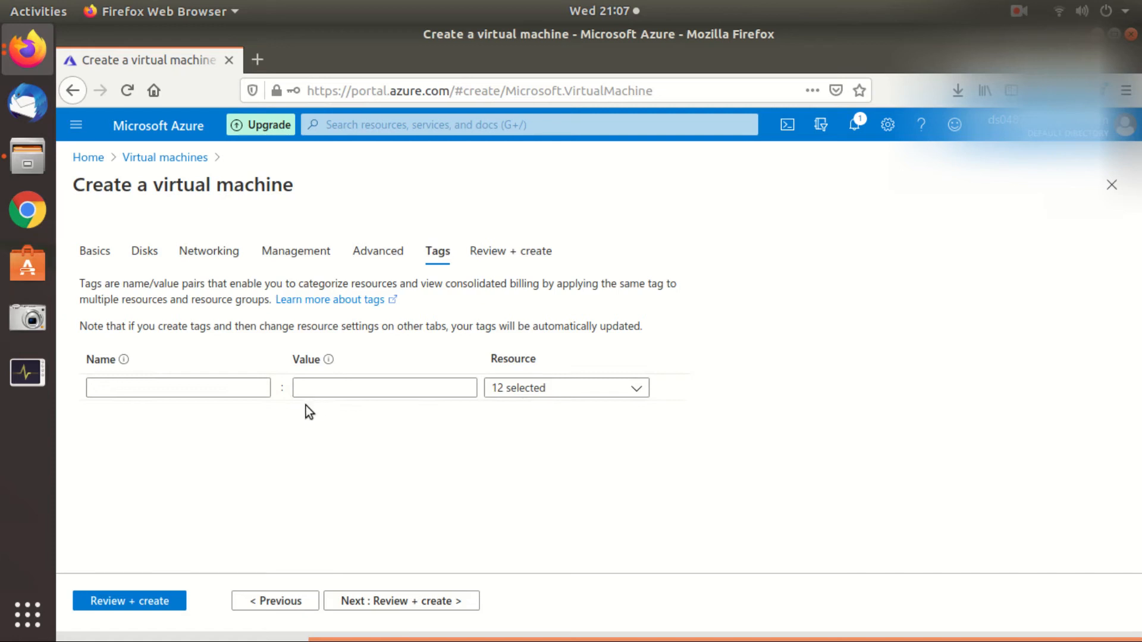
- Enter win10vm1 as the name of the first tag
left_click(166, 387)
type("w")
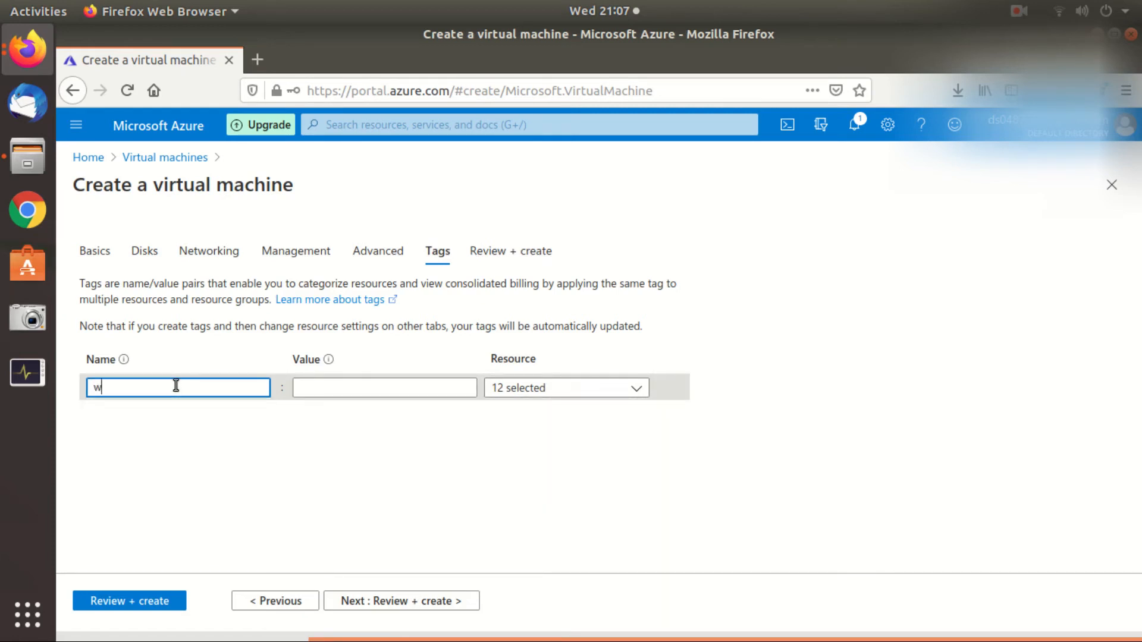
type("in10")
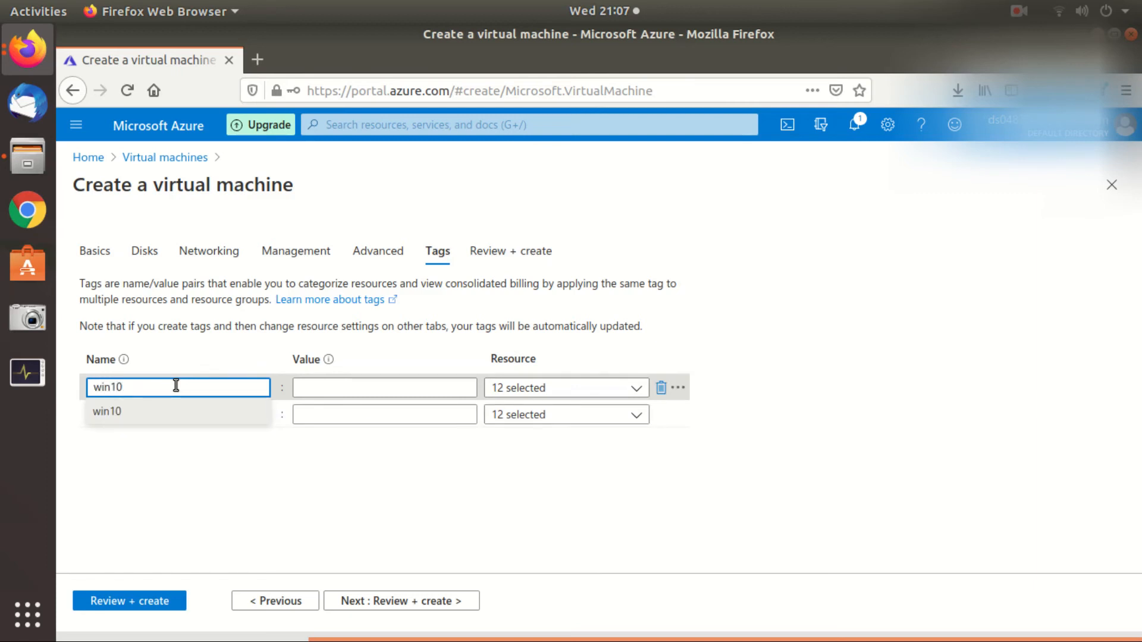
type("vm1")
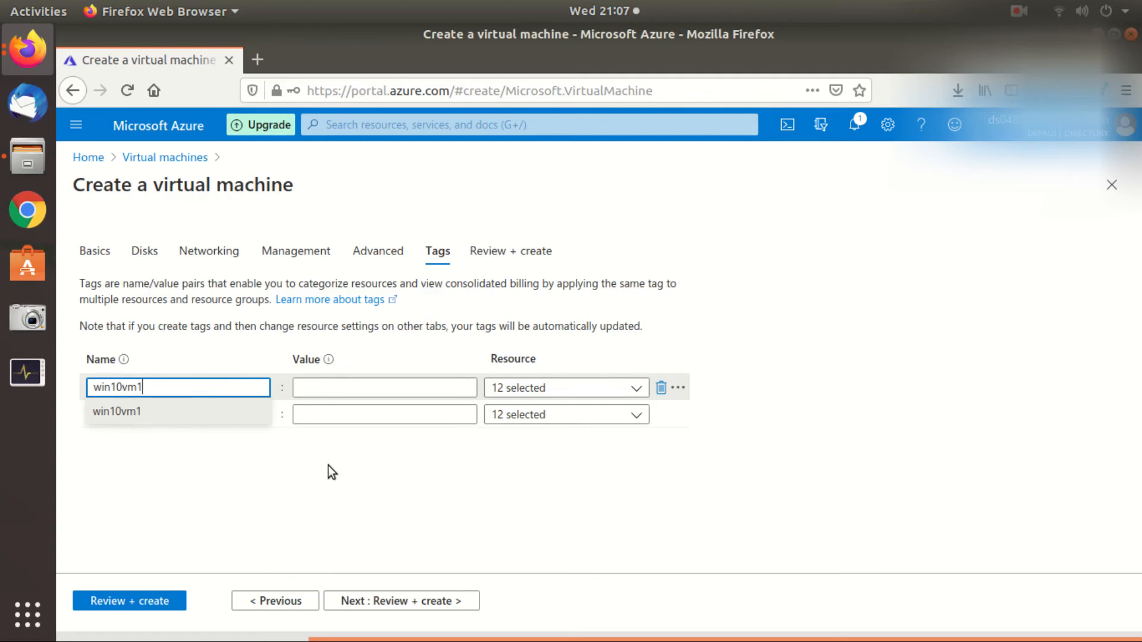
- Change the first tag's name to win10 and continue to the final review of the virtual machine
left_click(312, 466)
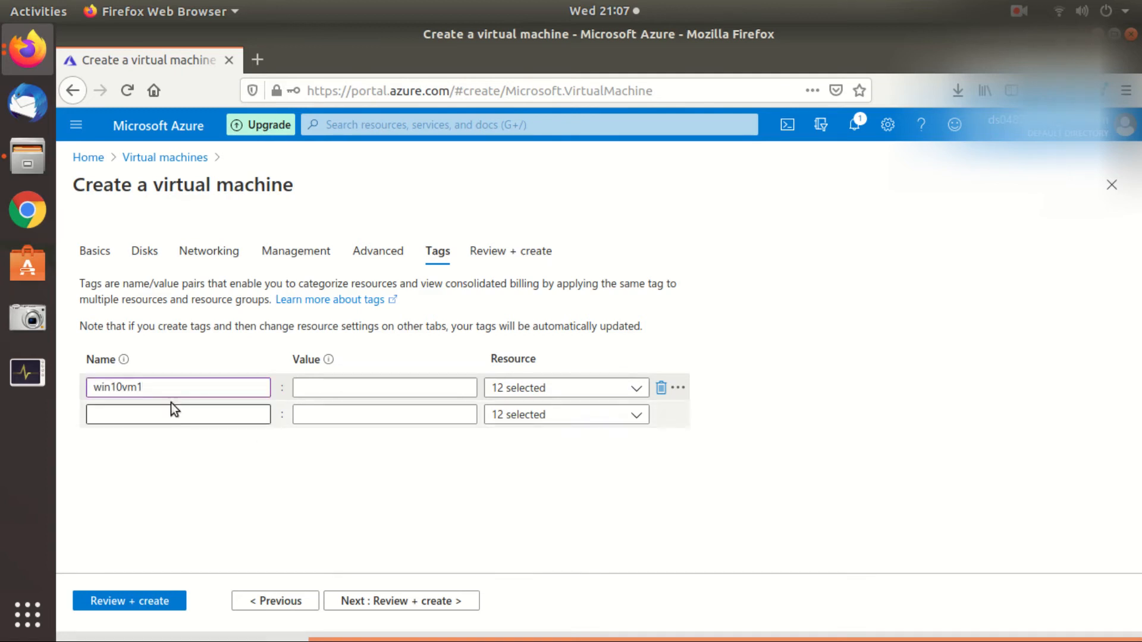
left_click(178, 386)
key("BackSpace")
key("BackSpace")
key("BackSpace")
key("BackSpace")
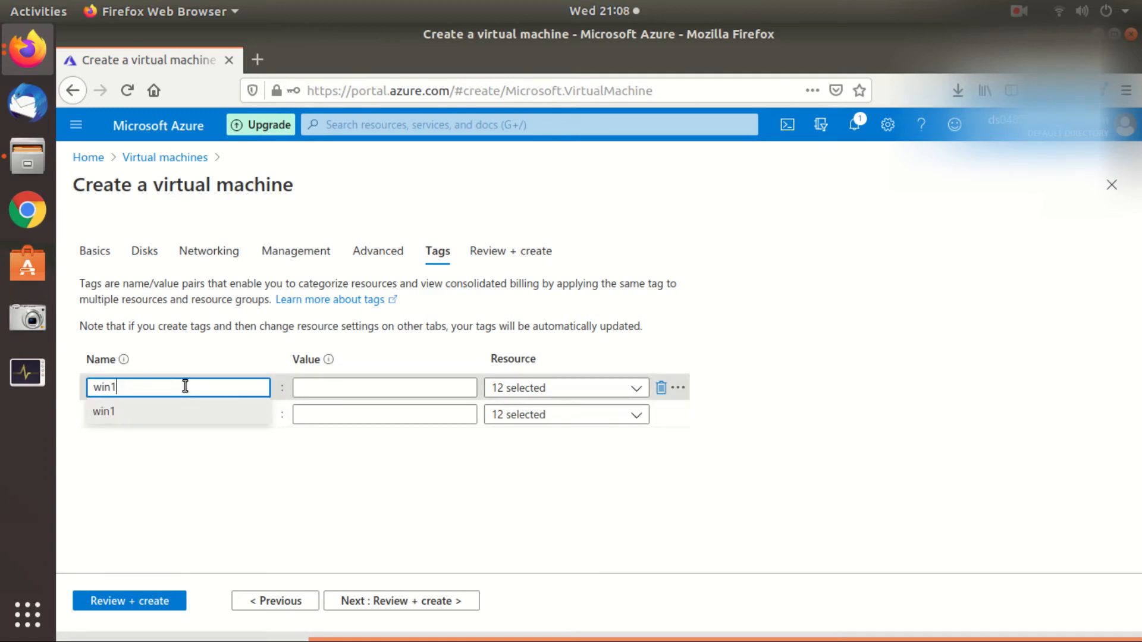
type("0")
left_click(310, 454)
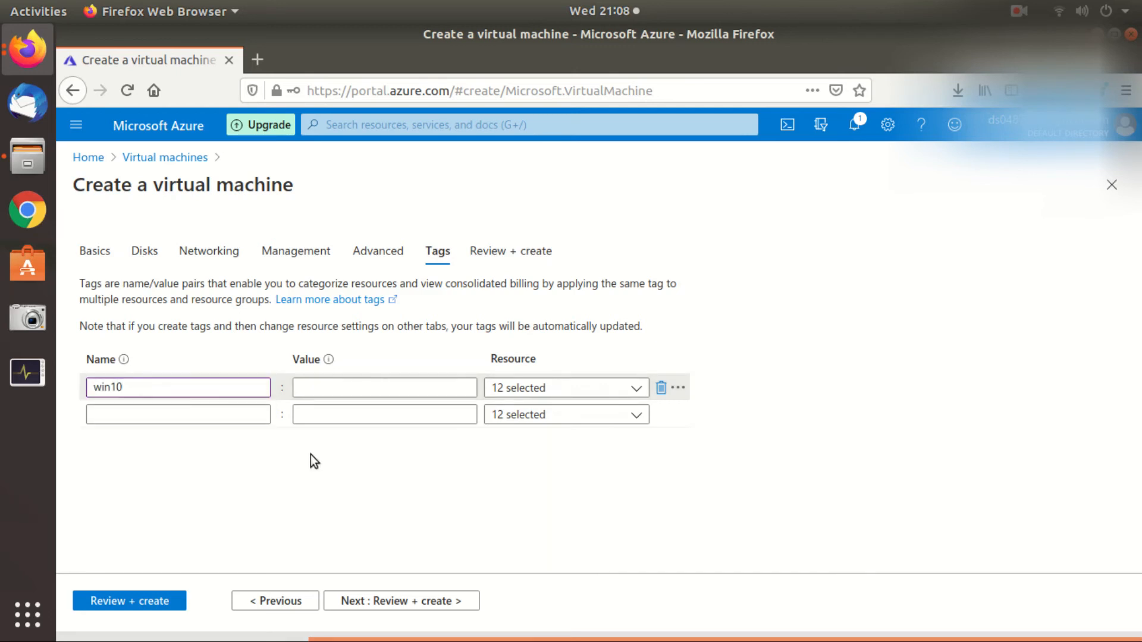
left_click(395, 602)
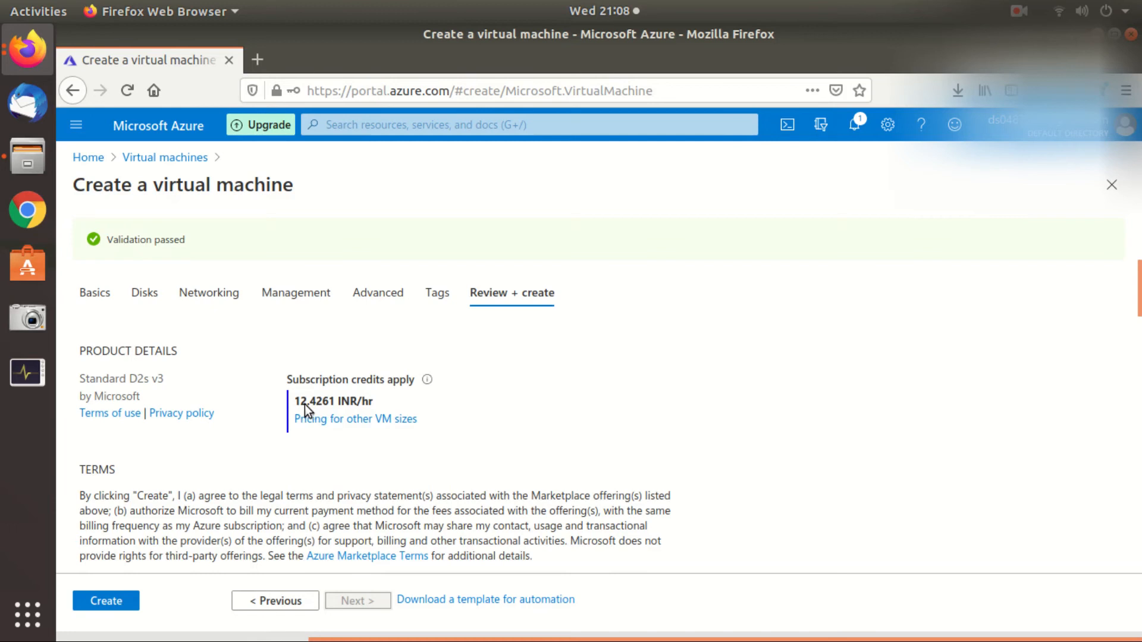
- Examine the hourly price, the validation result, the warning about open RDP ports and the basics summary
left_click_drag(378, 401, 345, 401)
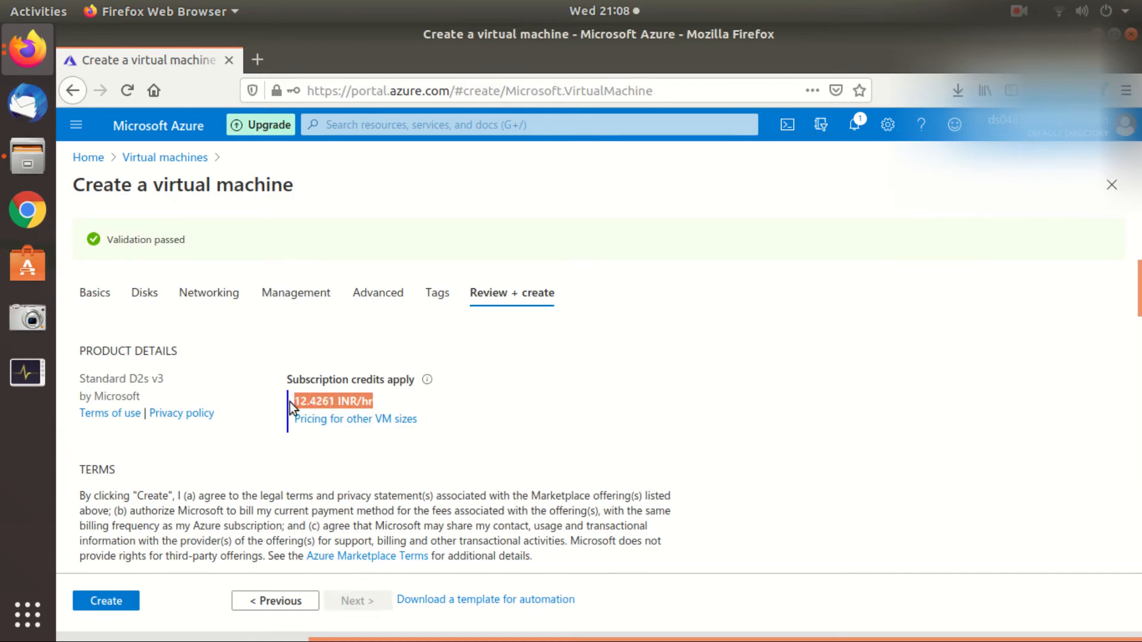
left_click(466, 392)
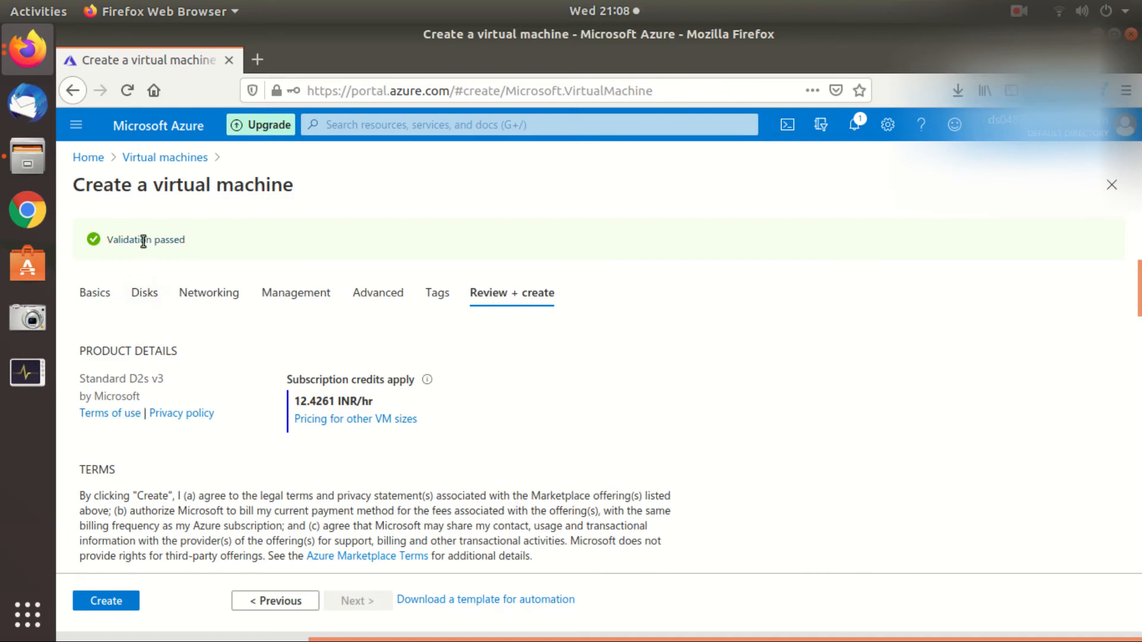
left_click_drag(200, 243, 94, 245)
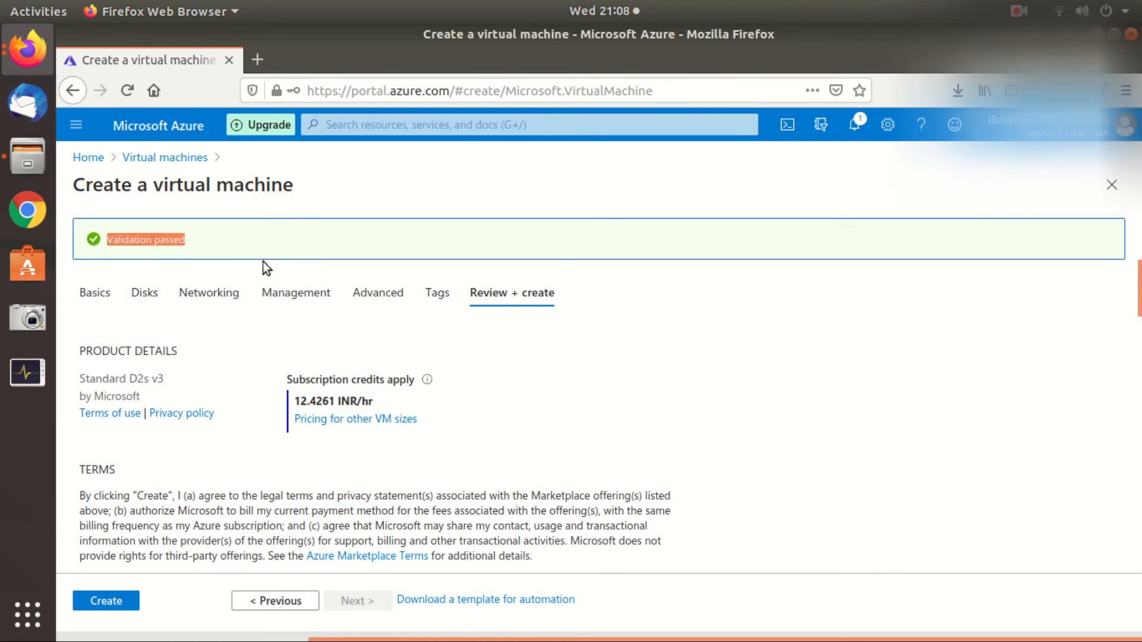
left_click(205, 247)
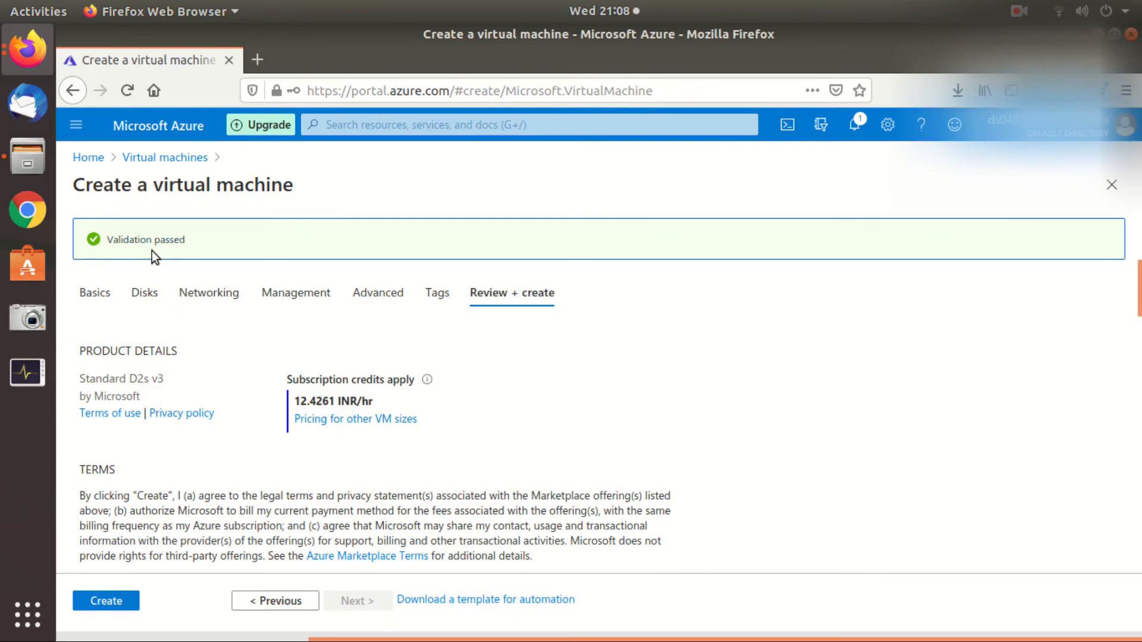
scroll(191, 353, "down", 3)
scroll(196, 357, "down", 5)
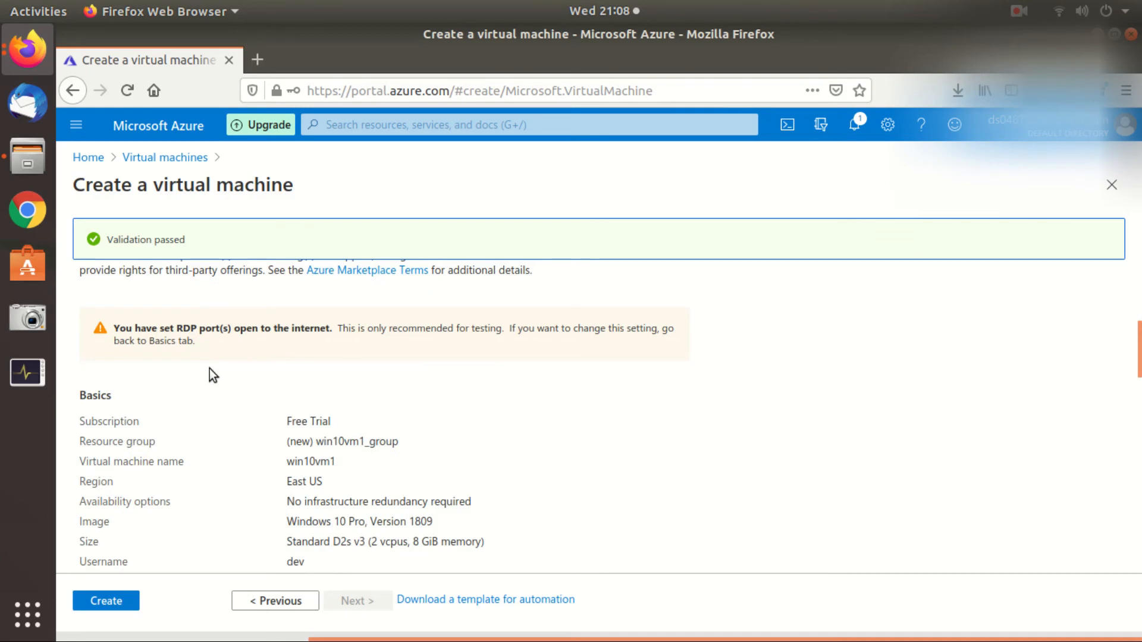
left_click_drag(148, 327, 661, 331)
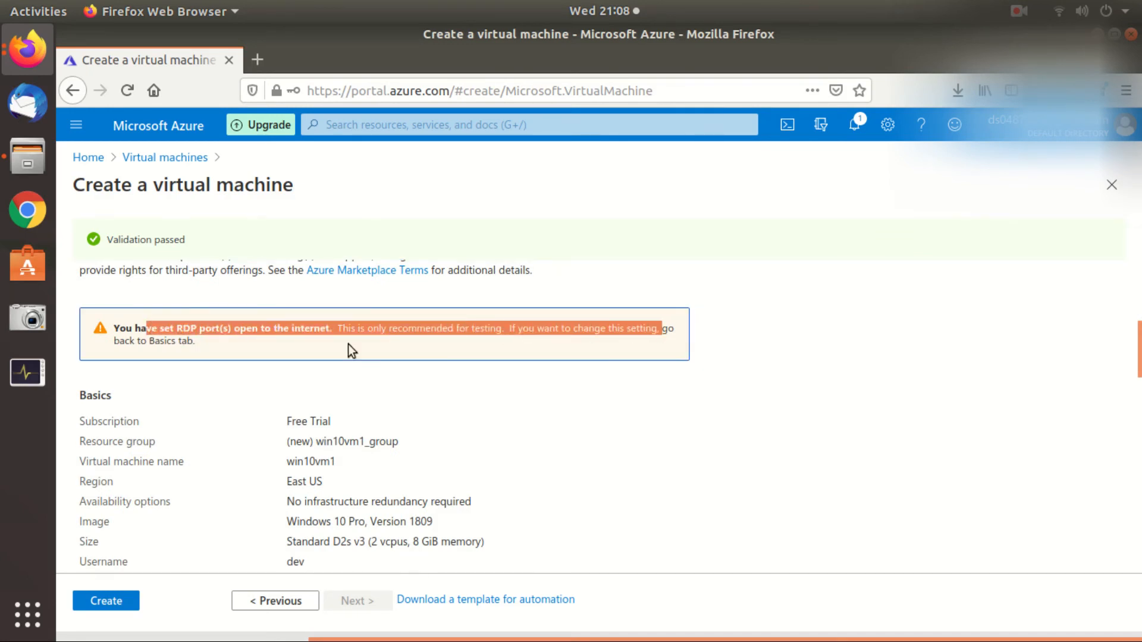
left_click(194, 345)
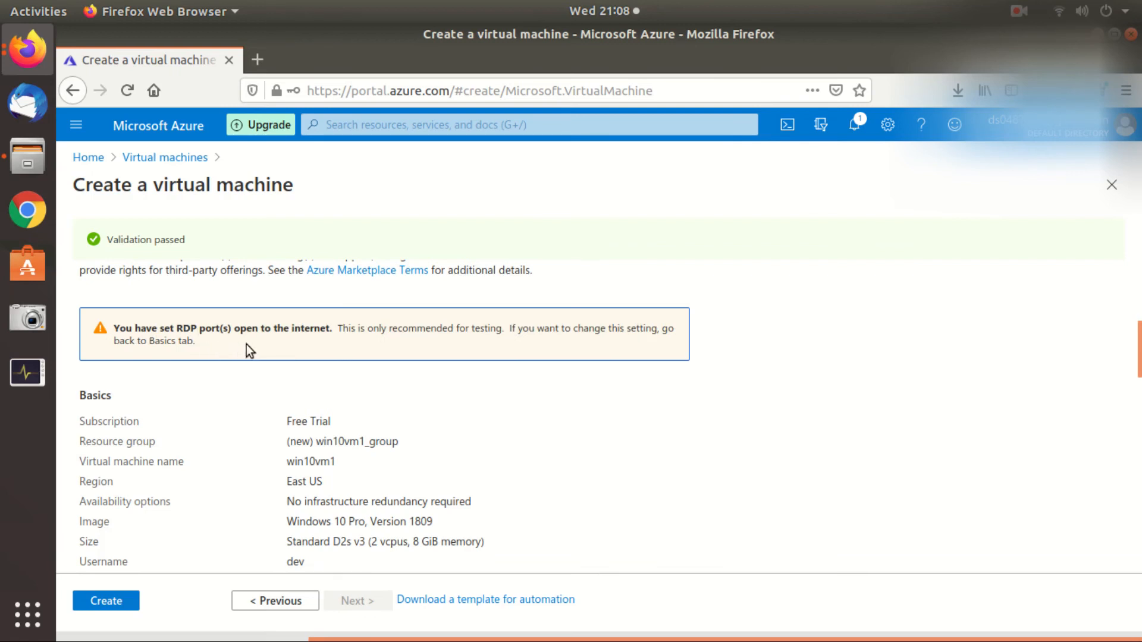
scroll(246, 350, "up", 1)
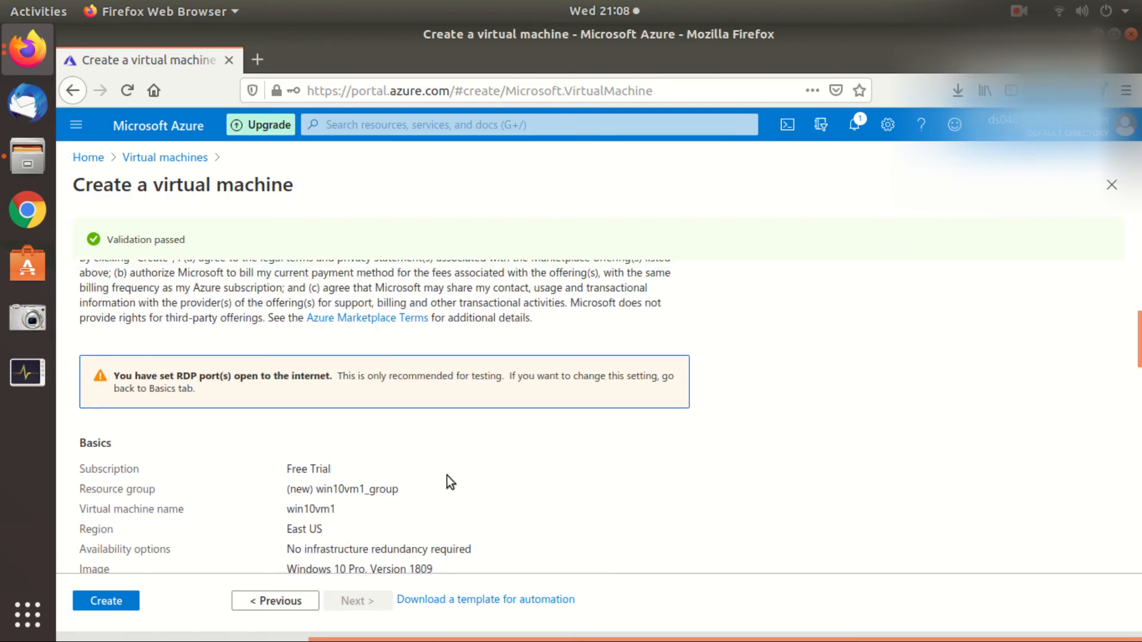
- Create the virtual machine and check its deployment status
left_click(106, 602)
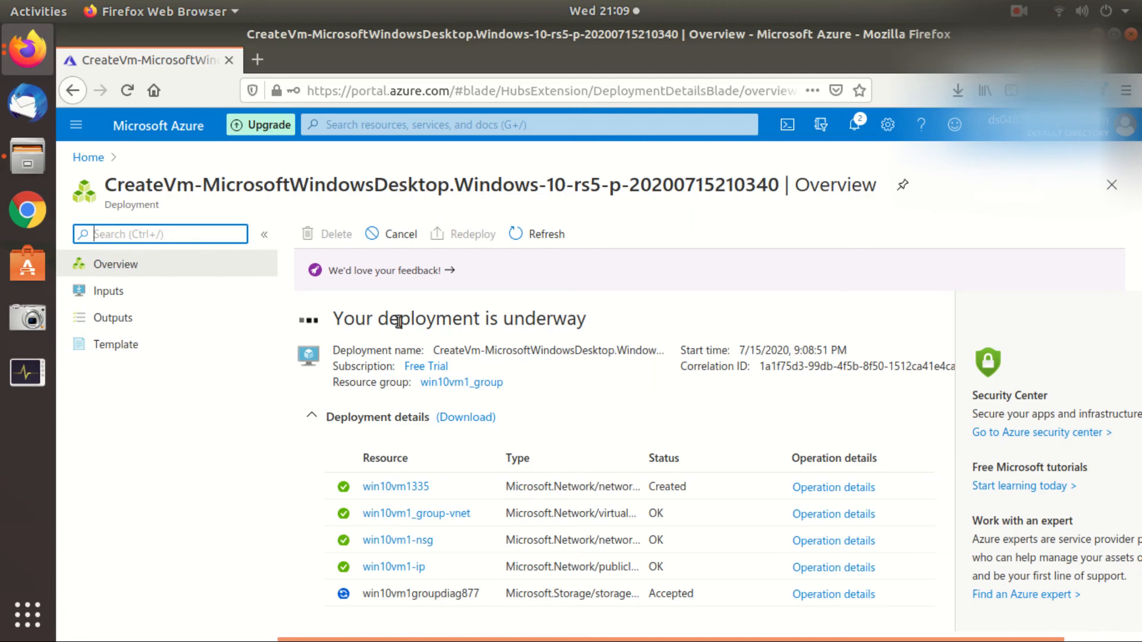
left_click_drag(344, 319, 641, 319)
left_click(641, 319)
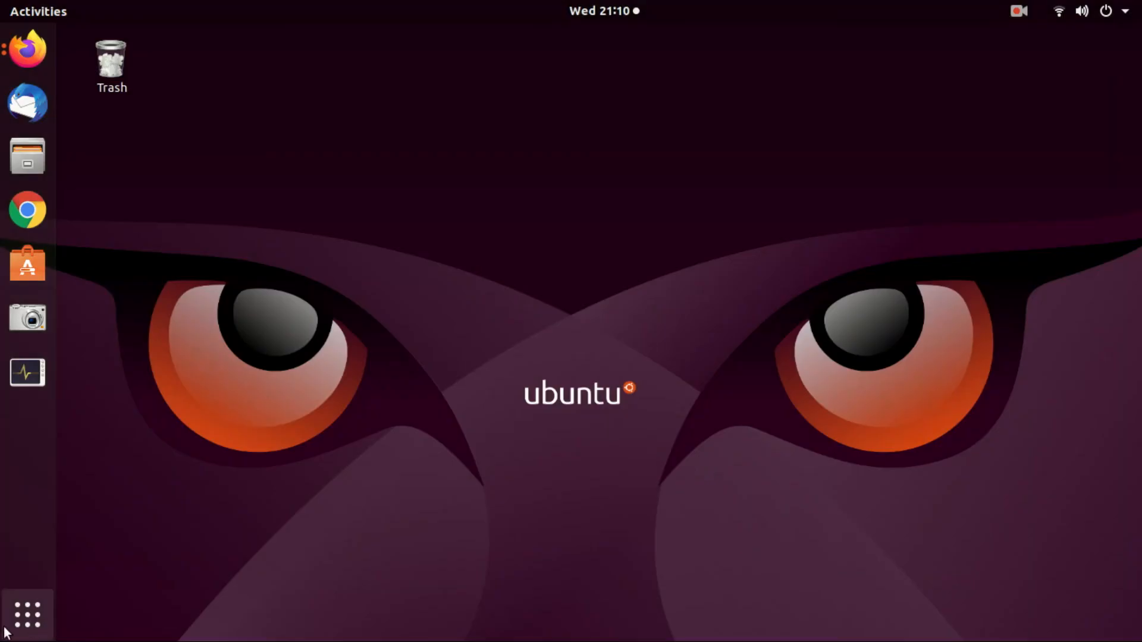
- Find and launch the Remmina remote desktop client and start a new connection profile
left_click(28, 615)
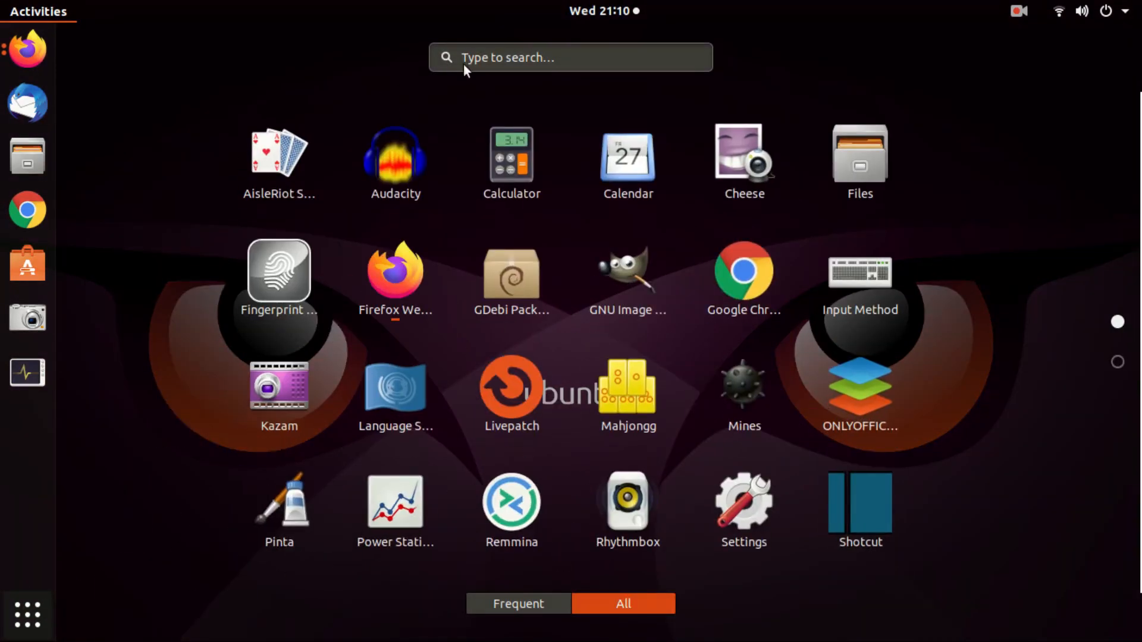
type("remm")
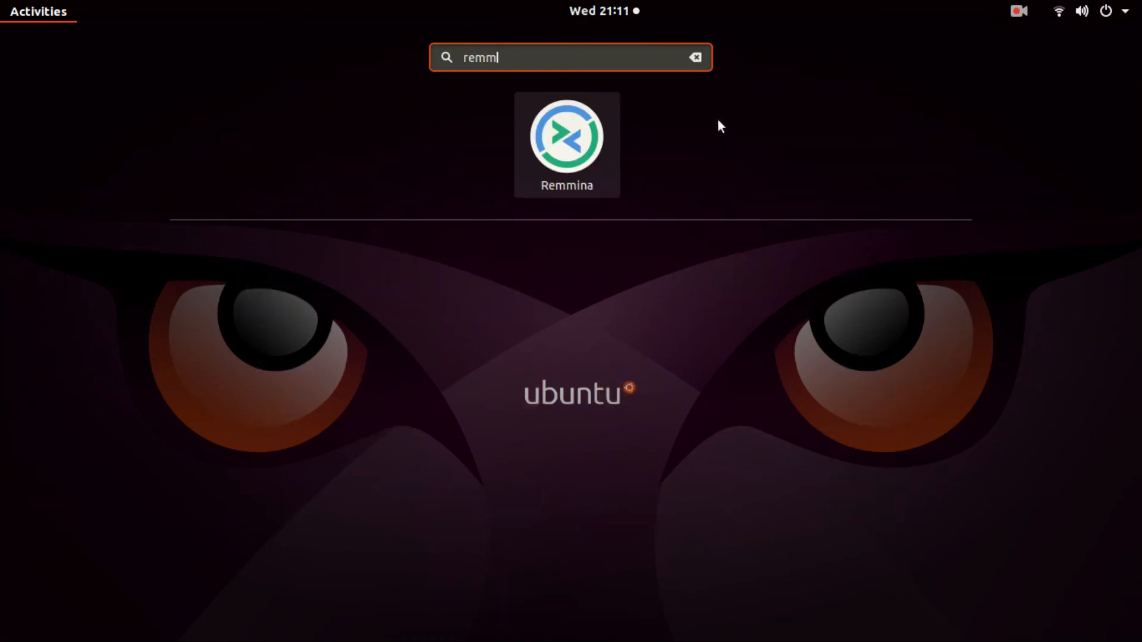
left_click(567, 151)
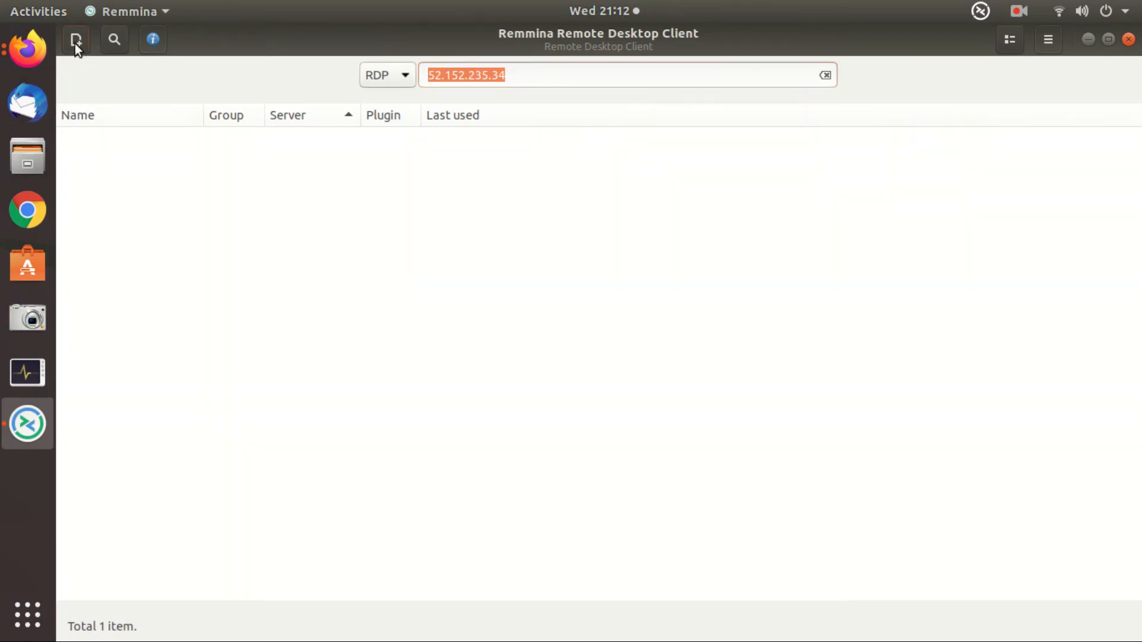
left_click(76, 41)
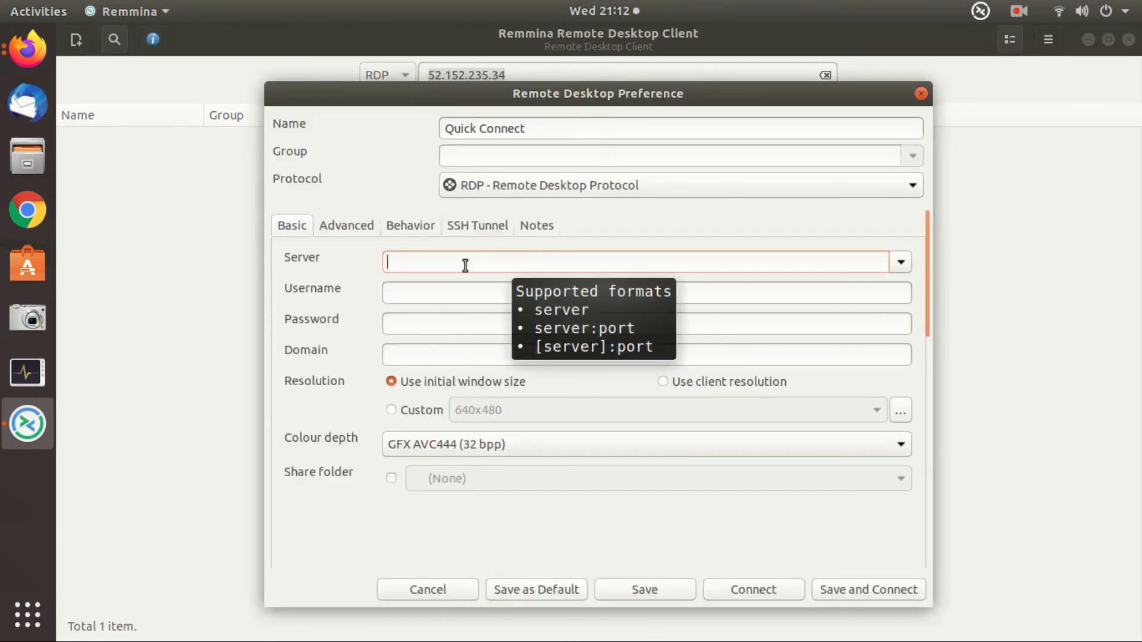
- Fill in the RDP connection with server 52.152.235.34, username dev, the account password and the client resolution option
type("52.152.235.34")
left_click(443, 295)
type("dev")
key("Tab")
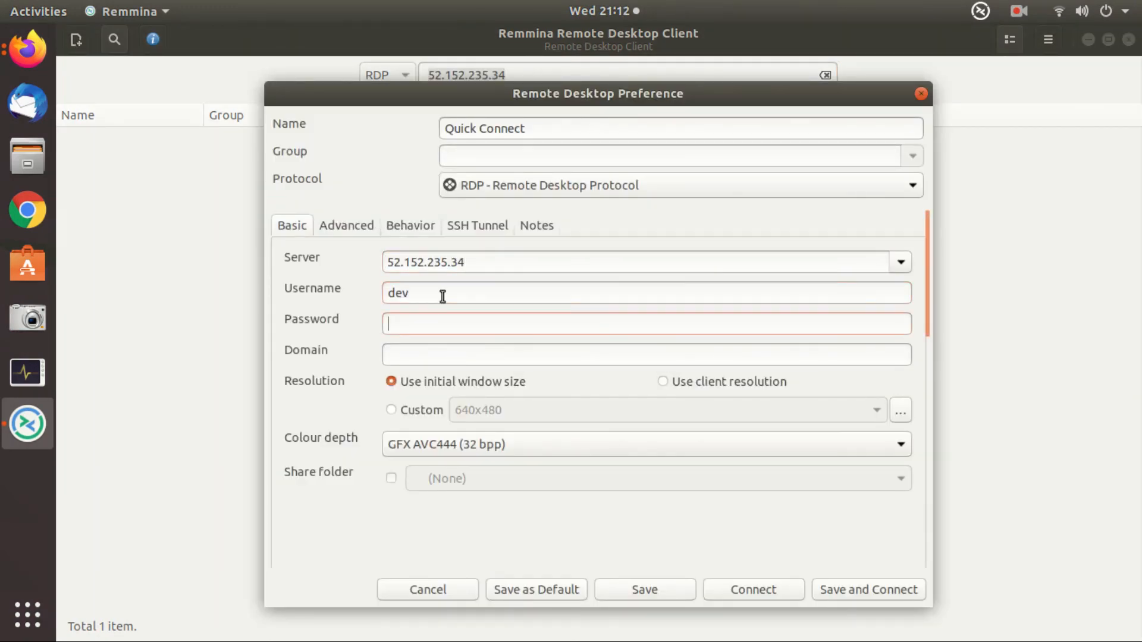
type("••••••••••")
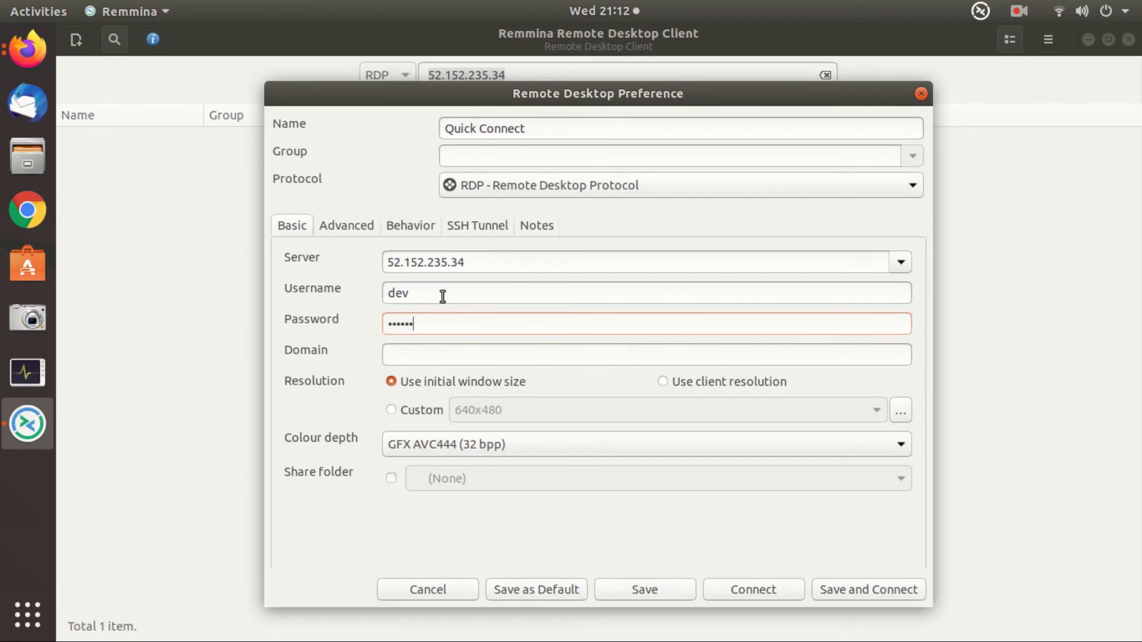
type("•••••••")
left_click(687, 381)
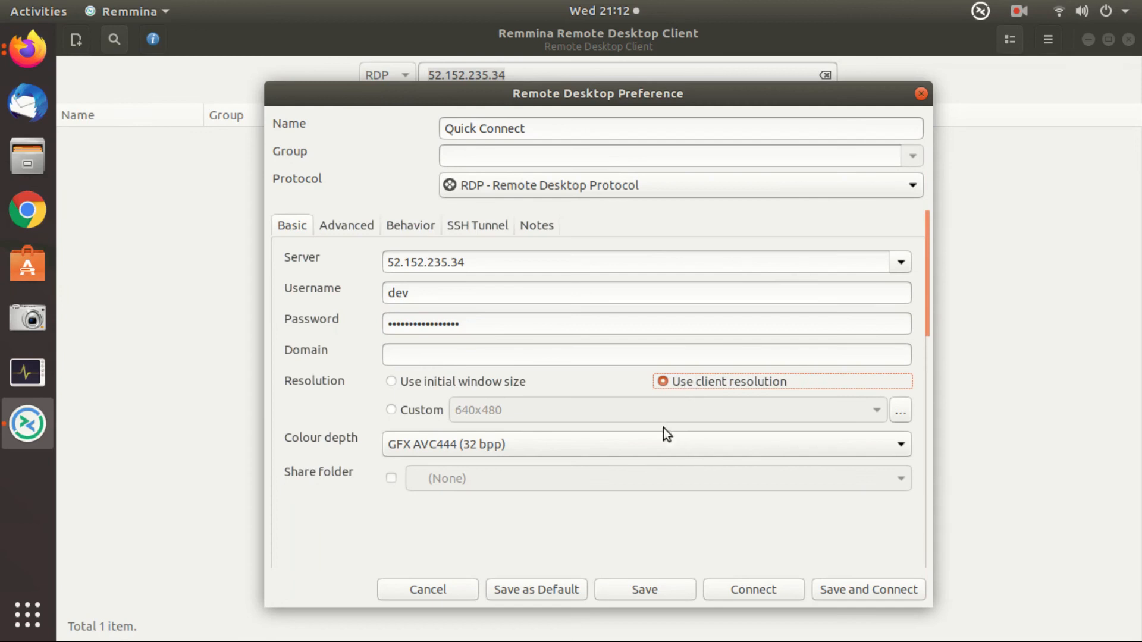
- Connect to the virtual machine and resize the Edge welcome window on its desktop
left_click(734, 590)
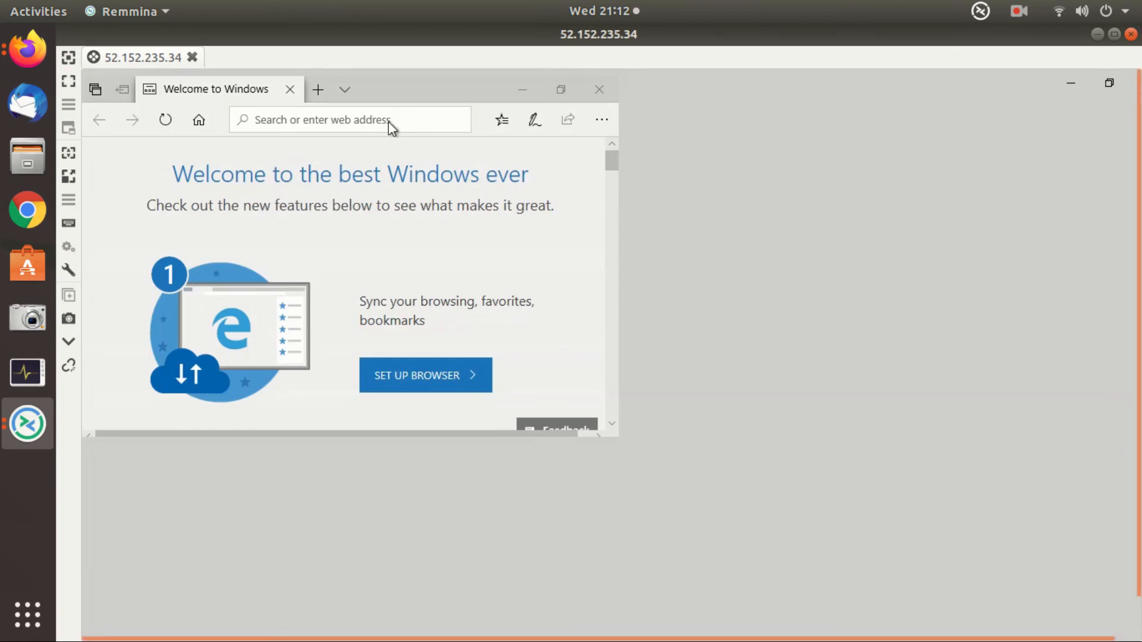
left_click(550, 90)
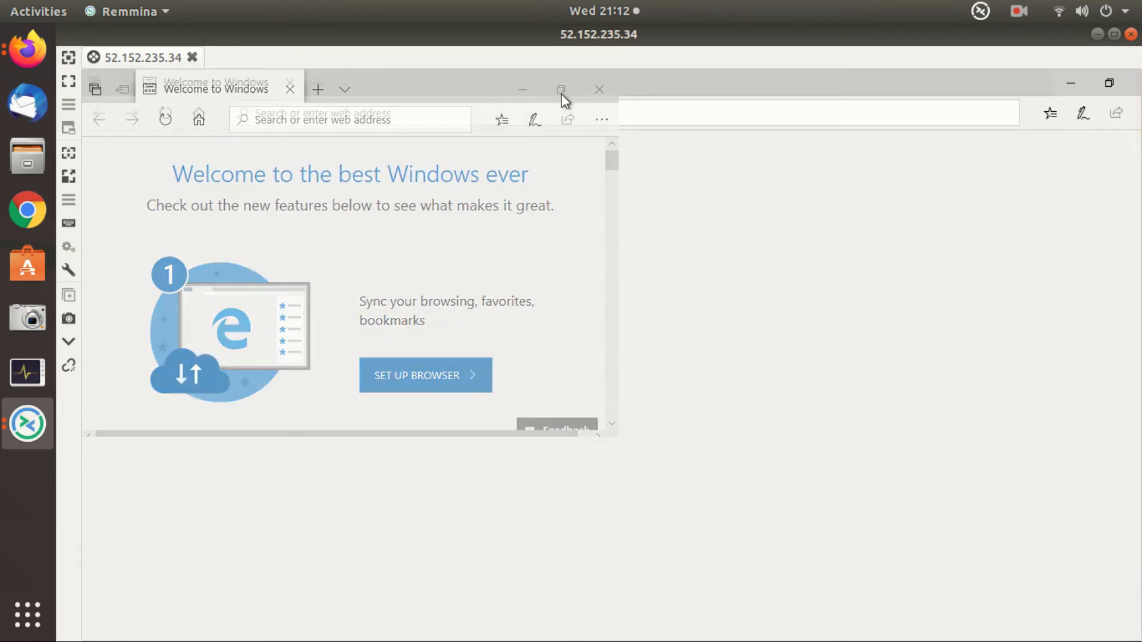